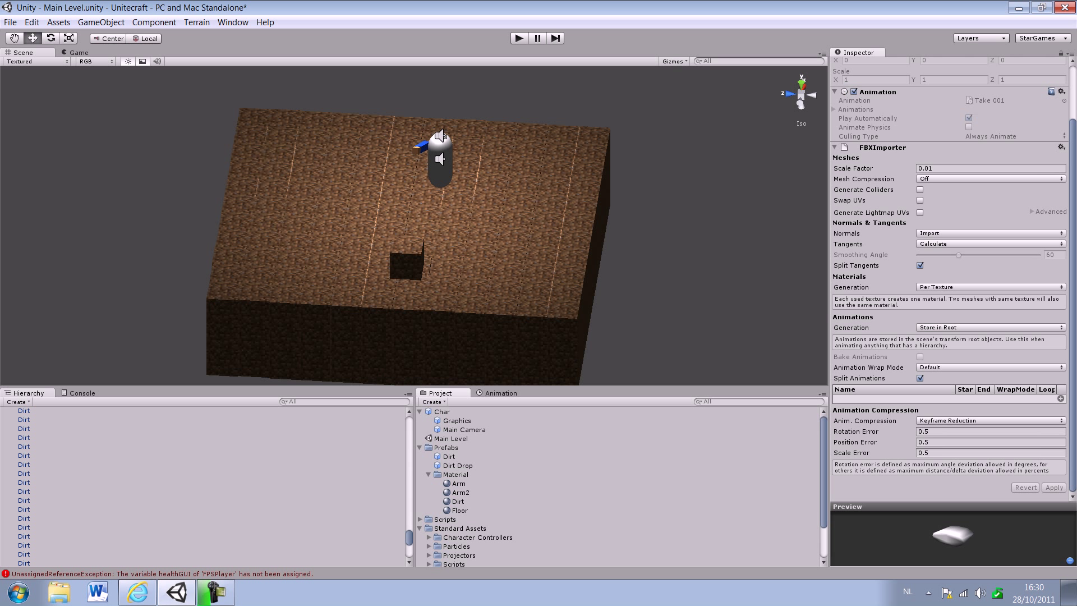
Remove the Pickup script component from the Dirt Drop prefab.
left_click(458, 465)
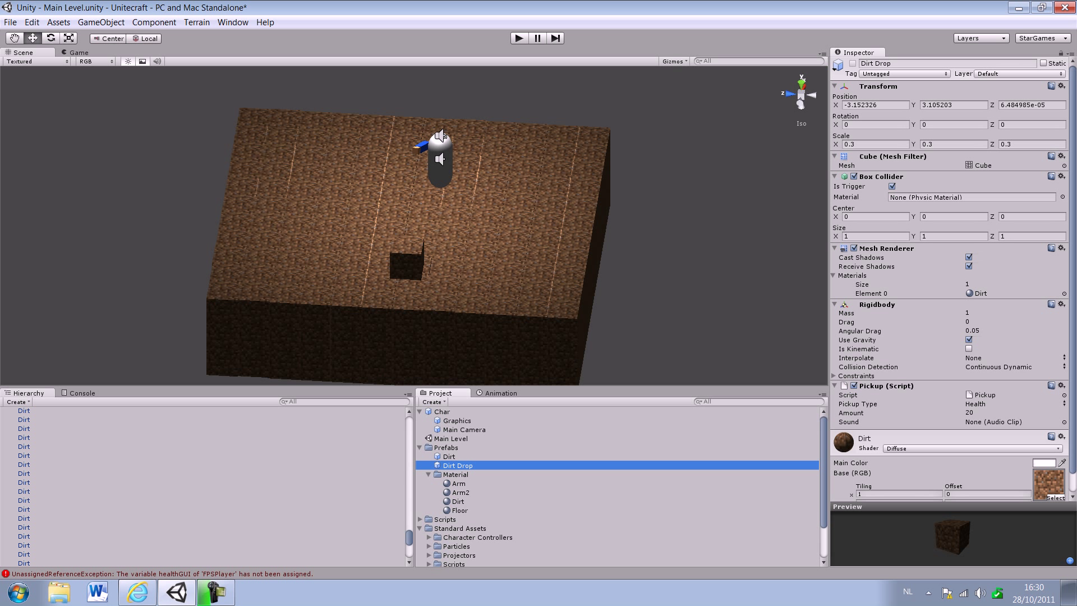
right_click(875, 387)
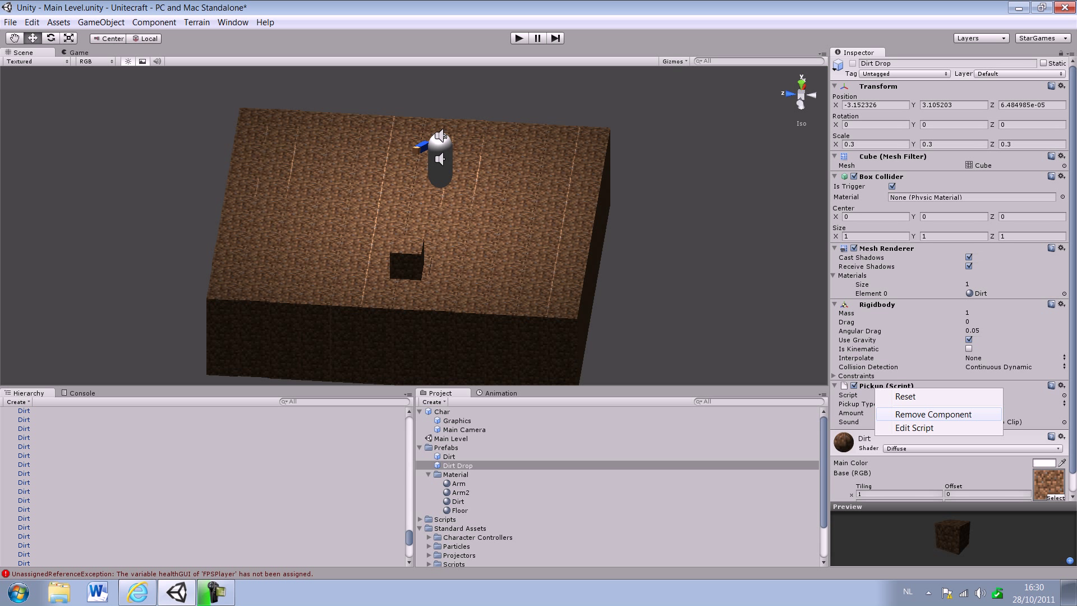
left_click(933, 414)
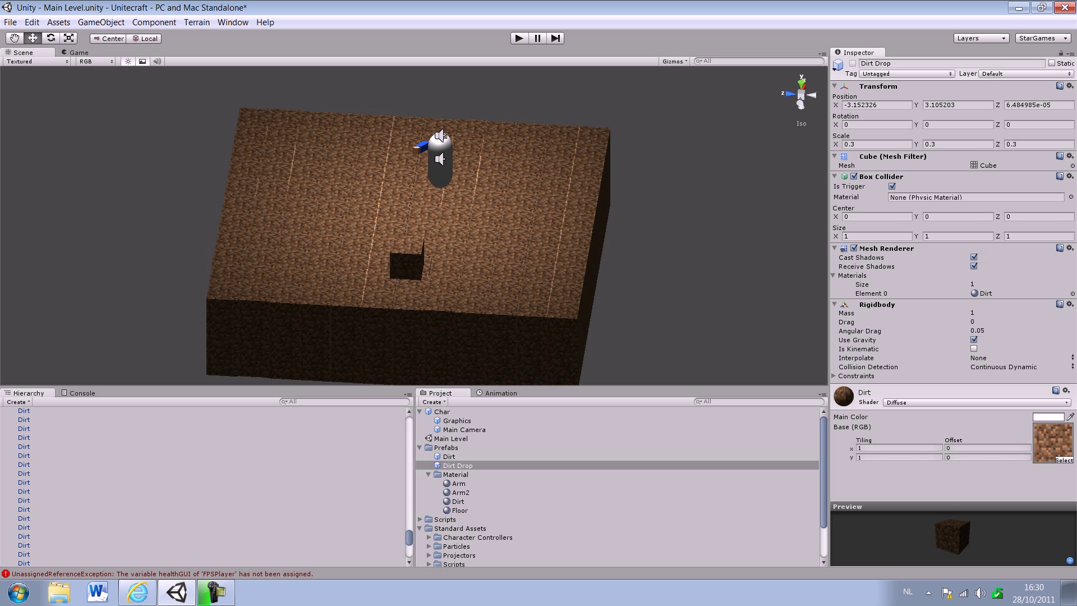
Select the Dirt prefab and start the game in play mode.
left_click(448, 456)
mouse_move(420, 252)
left_mouse_down("alt")
mouse_move(353, 219)
mouse_move(353, 193)
mouse_move(354, 270)
mouse_move(387, 269)
left_mouse_up("alt")
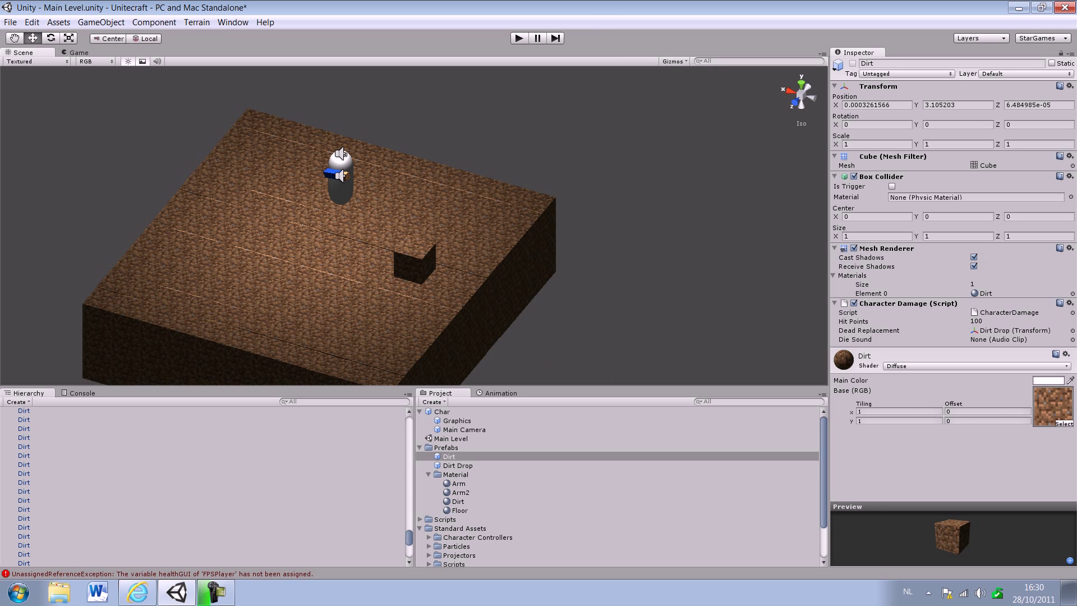
key("ctrl+p")
scroll(202, 480, "up", 2)
scroll(202, 480, "up", 2)
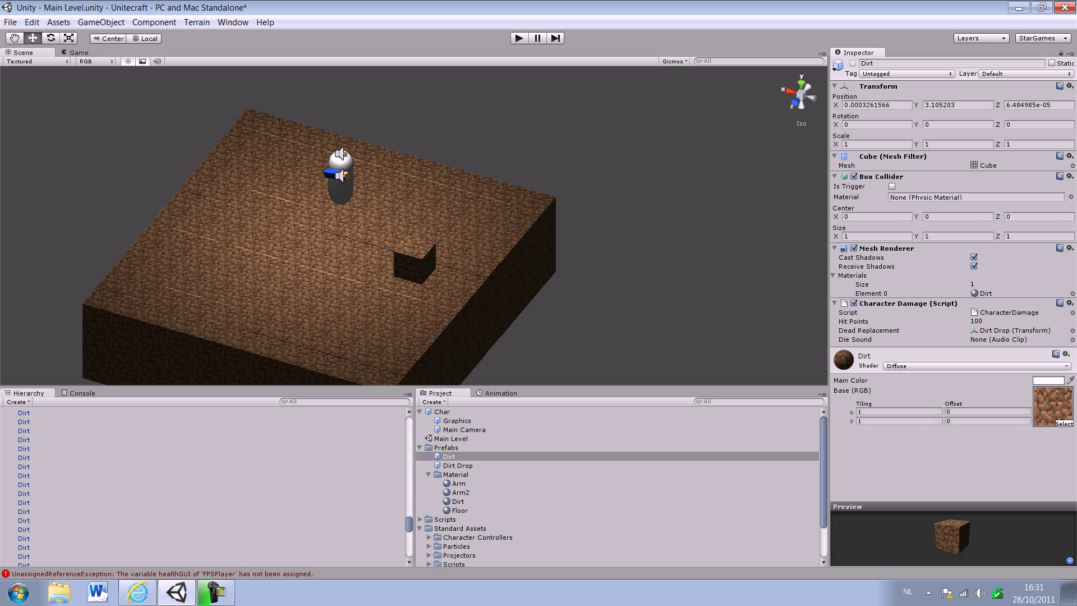
scroll(202, 480, "up", 2)
scroll(202, 479, "up", 2)
scroll(202, 480, "up", 2)
scroll(203, 479, "up", 2)
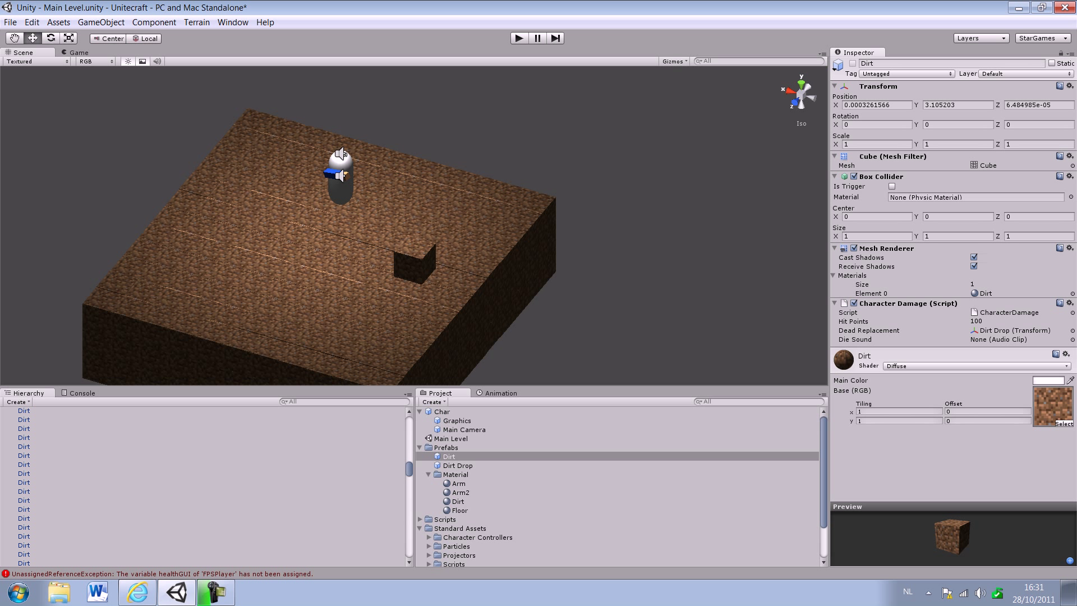
scroll(202, 479, "up", 2)
scroll(201, 480, "up", 2)
scroll(202, 479, "up", 1)
scroll(202, 480, "up", 1)
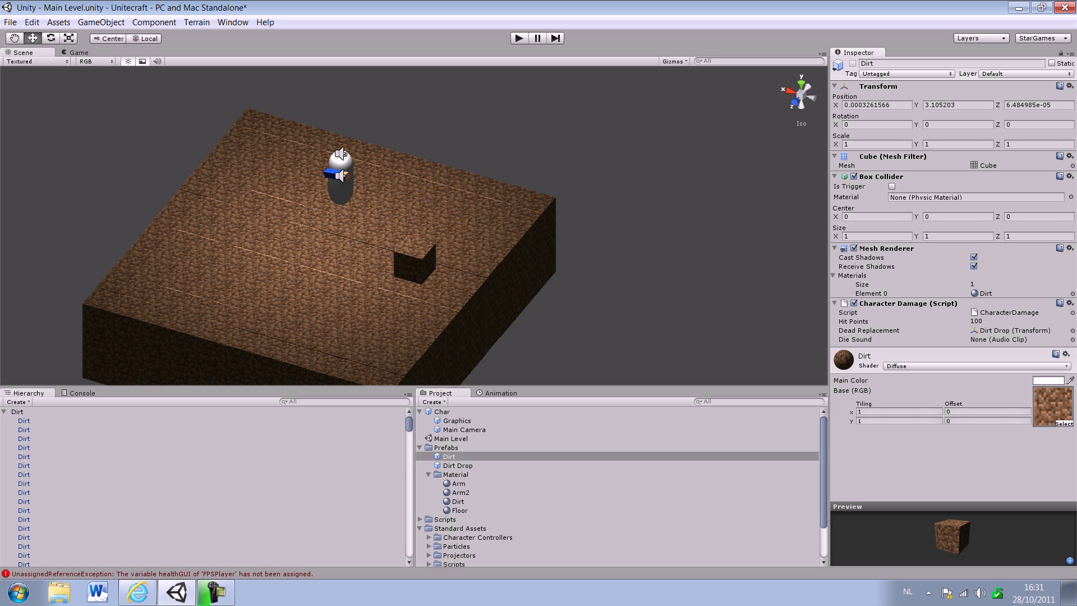
Collapse the Dirt block list and the Prefabs, Char and Standard Assets folders.
left_click(4, 412)
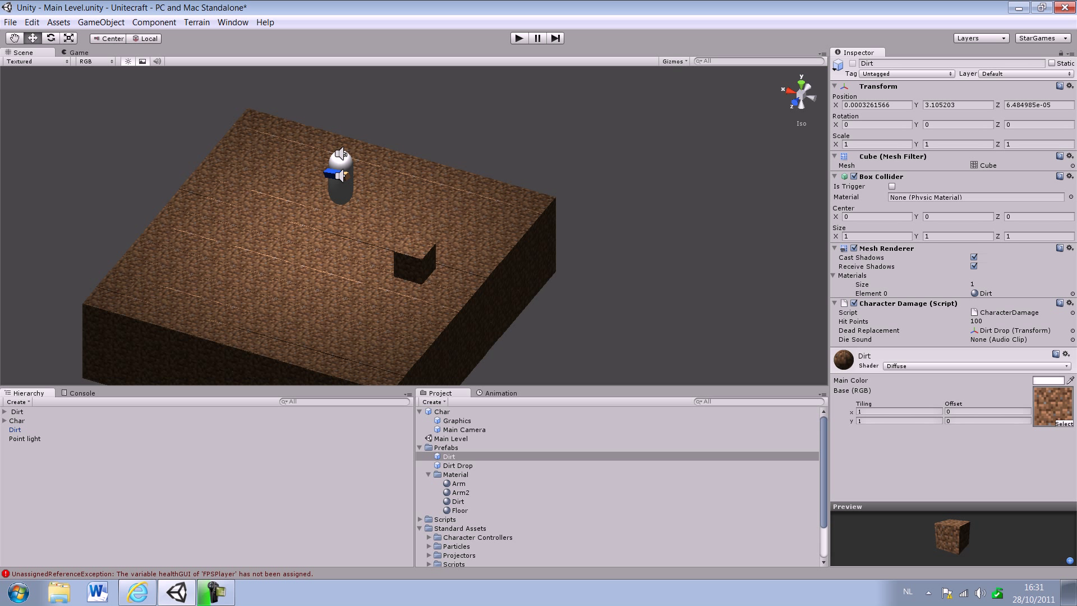
left_click(429, 448)
left_click(420, 412)
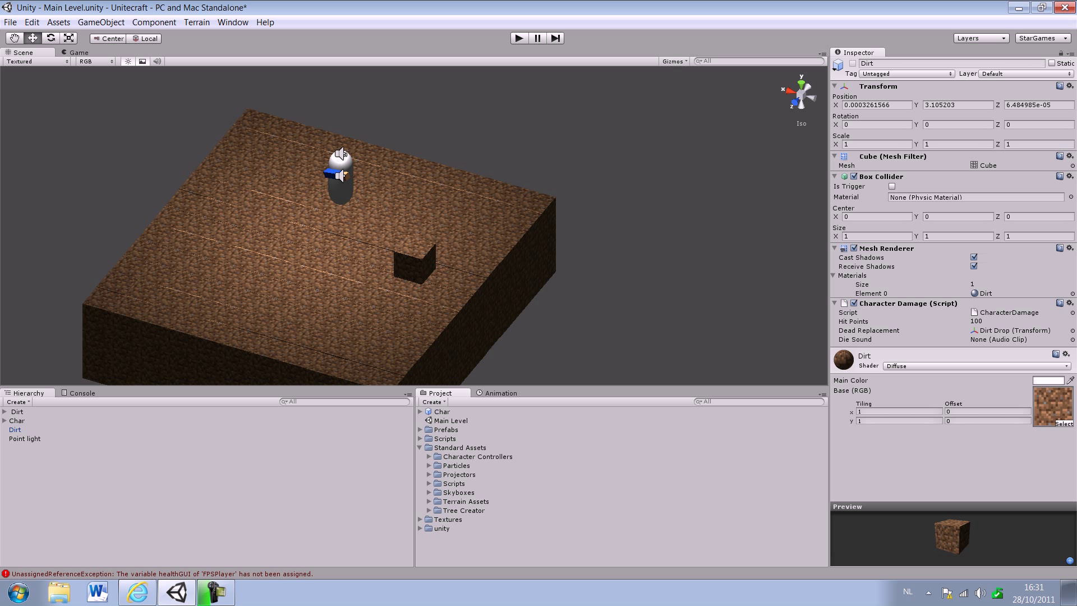
left_click(420, 448)
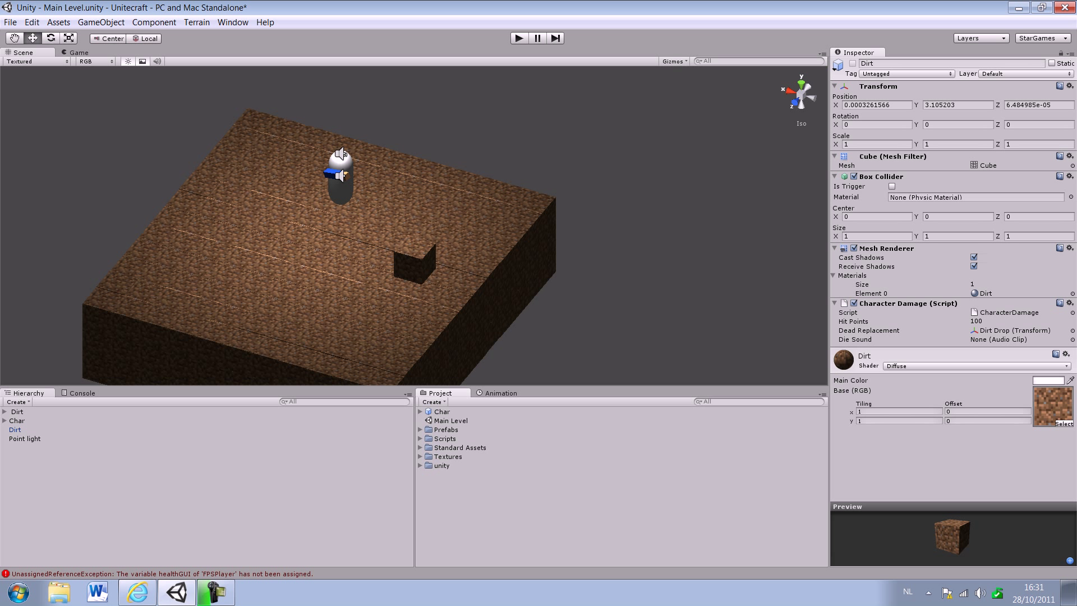
Bring up the Animation timeline in place of the Project assets list.
left_click(502, 393)
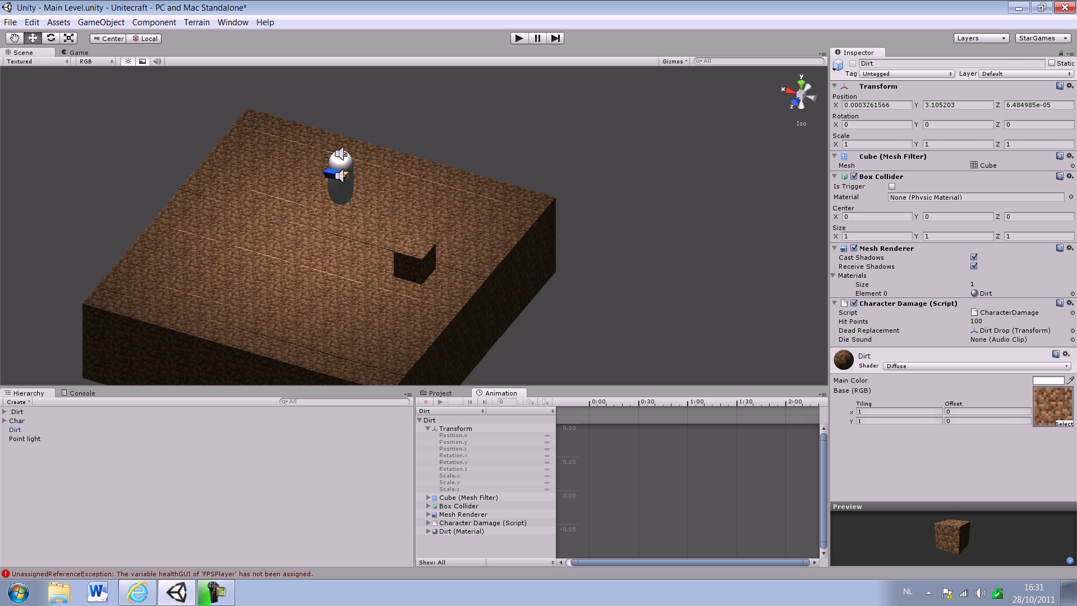
left_click(440, 393)
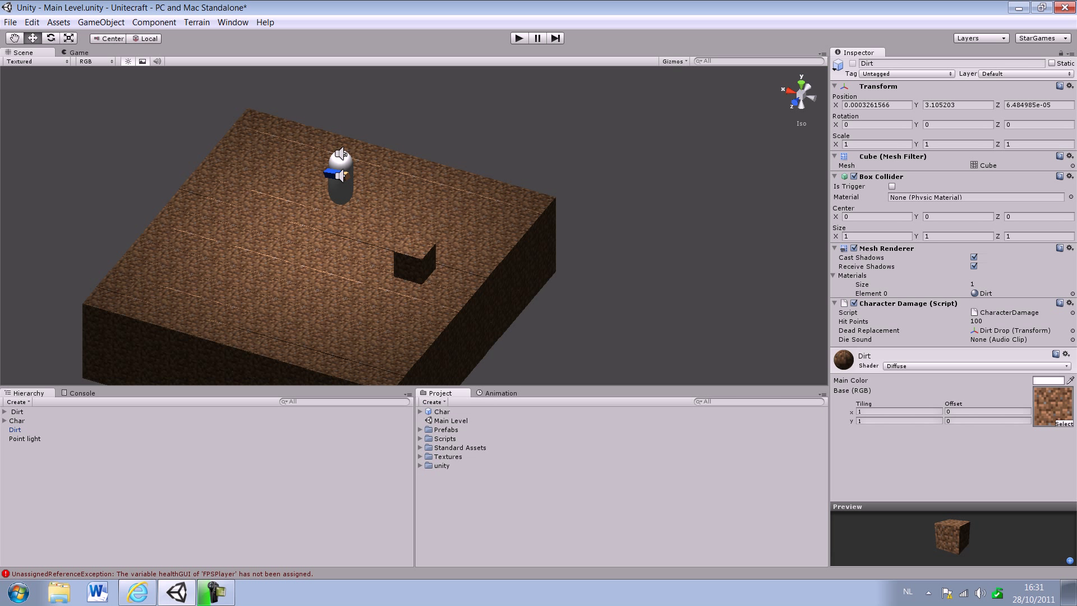
left_click(501, 393)
left_click(233, 21)
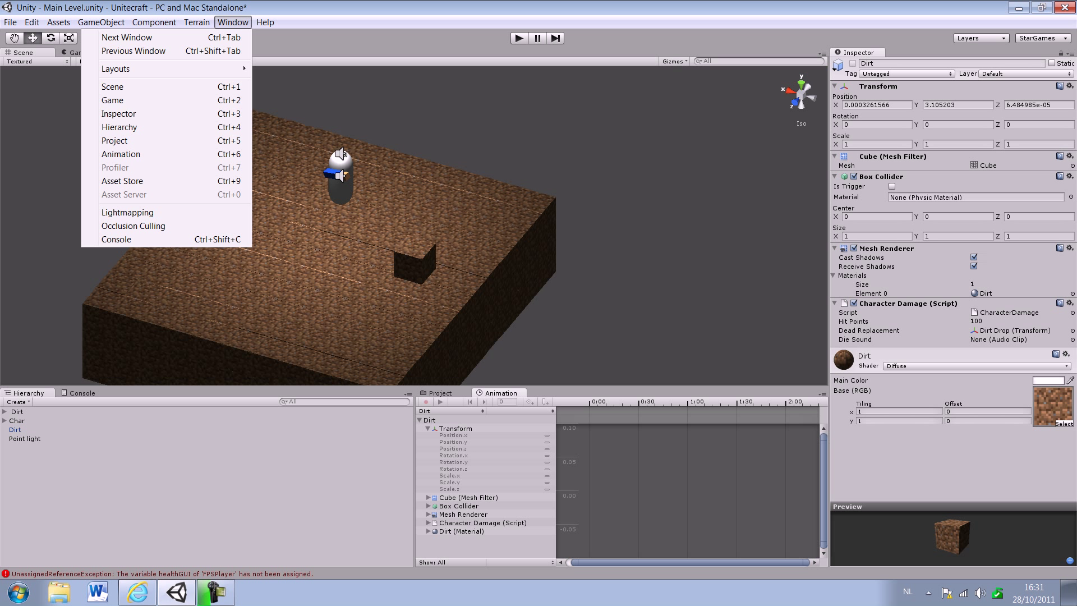
key("Escape")
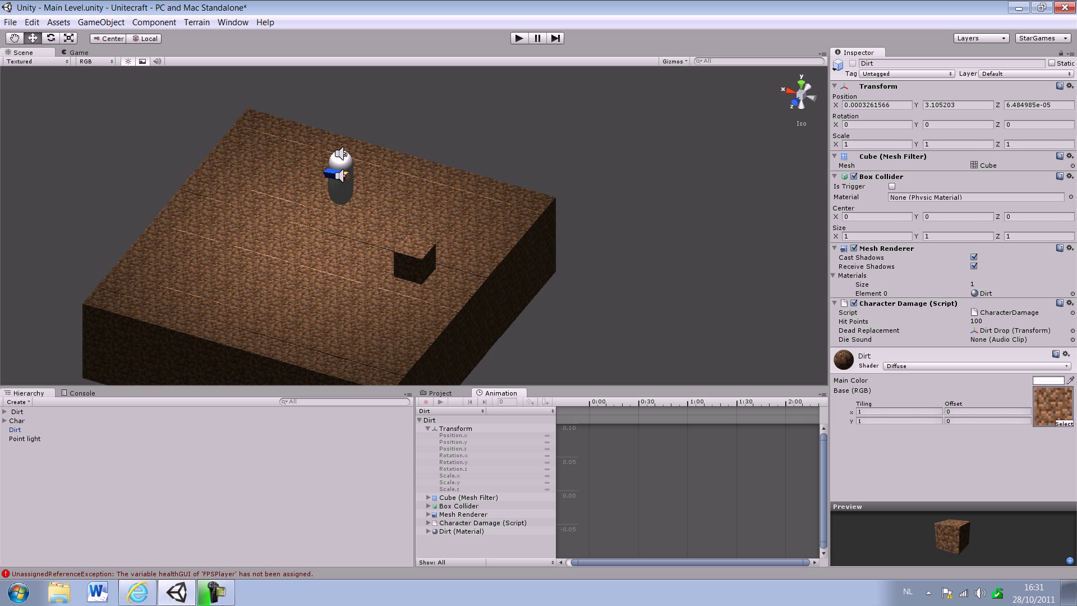
Expand Char > Main Camera > PlayerWeapons > MachineGun to reveal Arm.
left_click(5, 419)
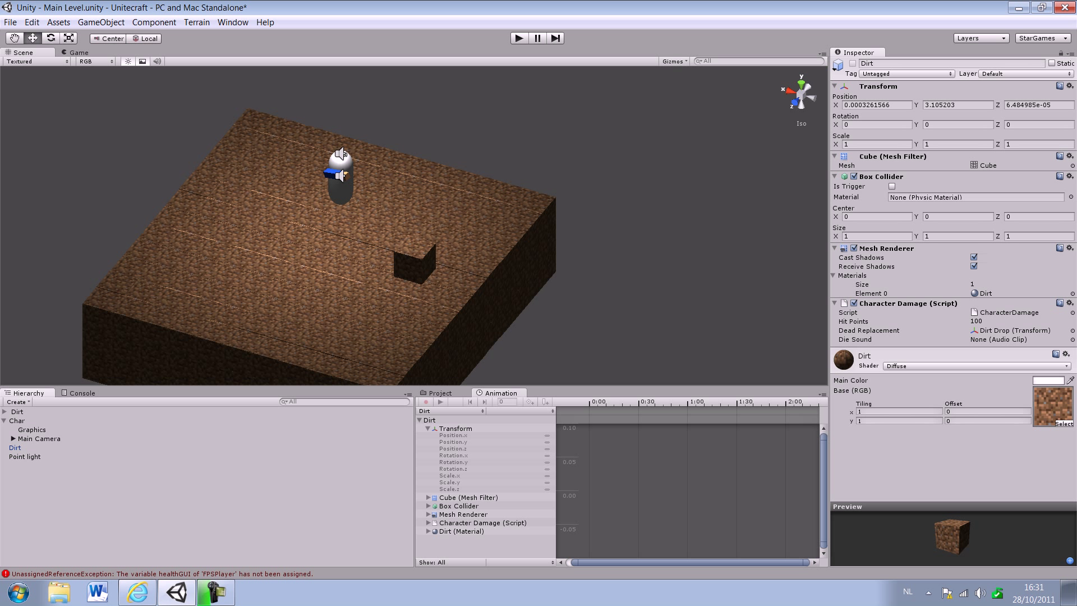
left_click(13, 438)
left_click(22, 448)
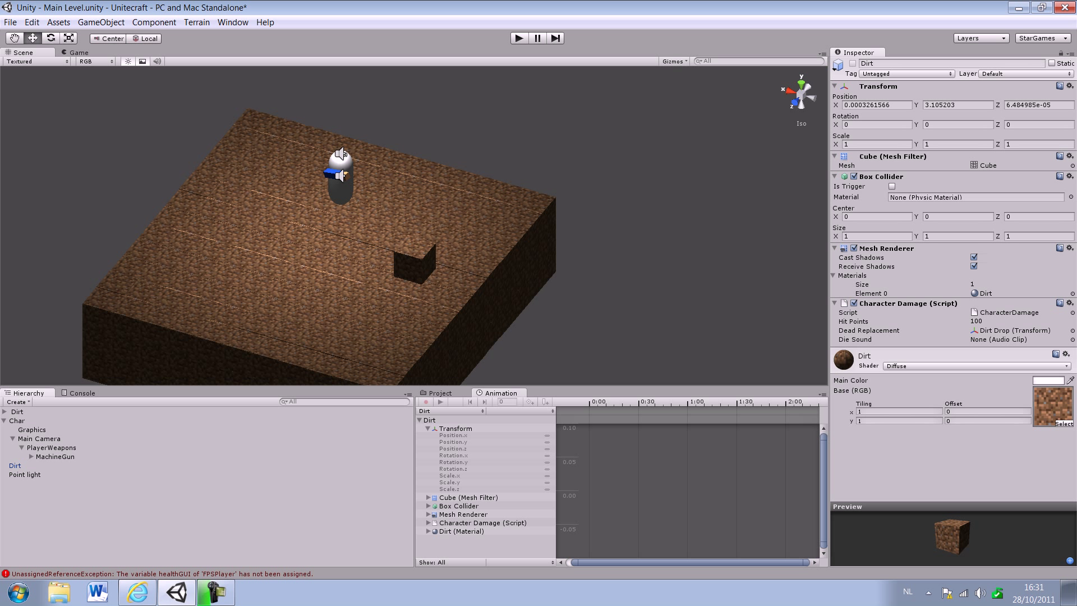
left_click(31, 456)
Create and save a new animation clip named Arm for the Arm object, with recording on.
left_click(52, 466)
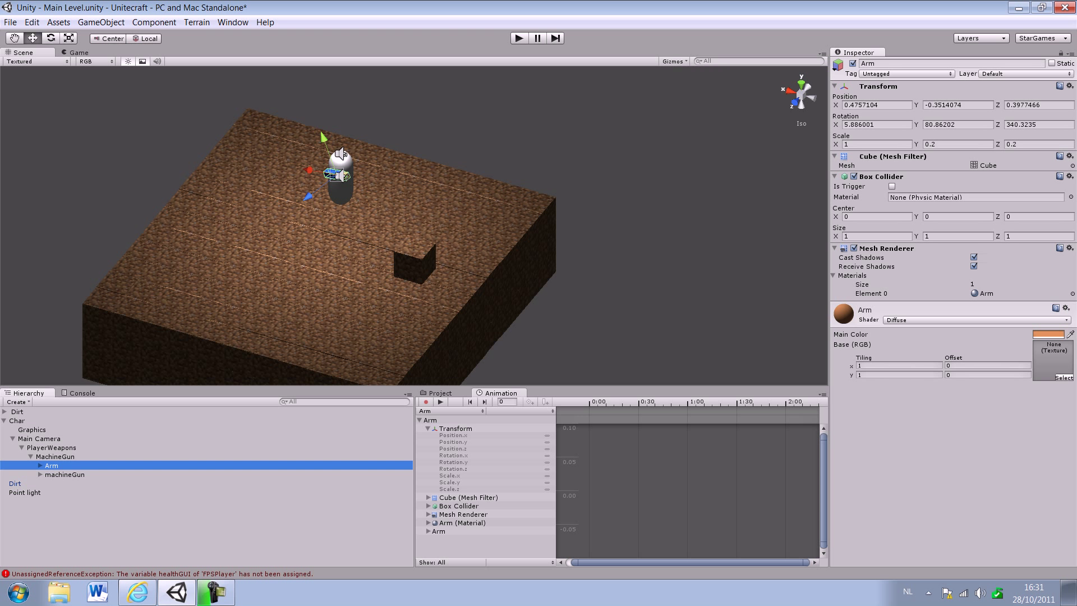
left_click_drag(420, 253, 471, 219, "alt")
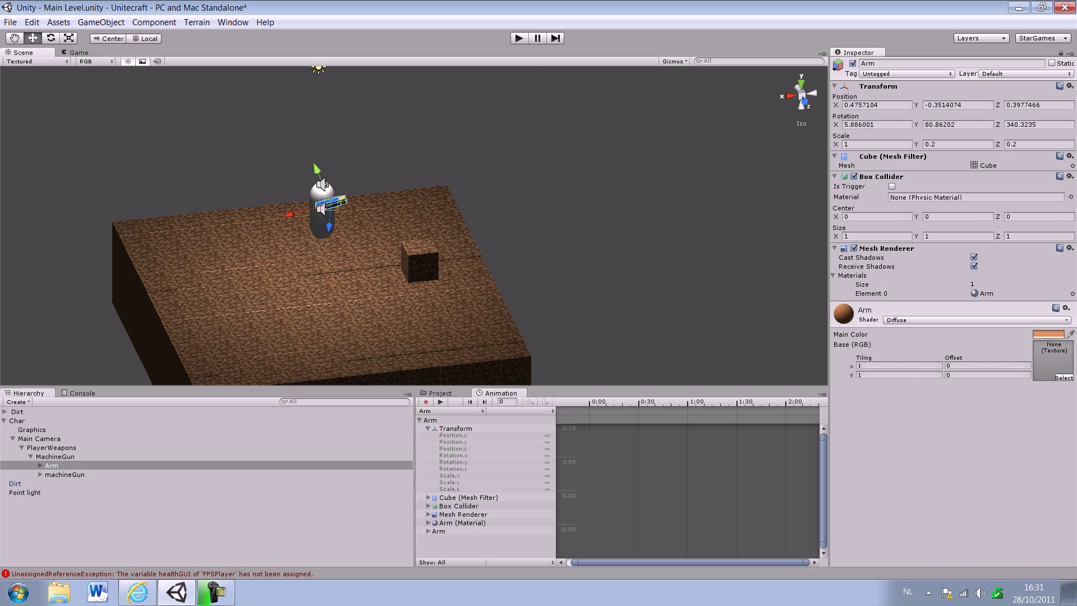
left_click(425, 401)
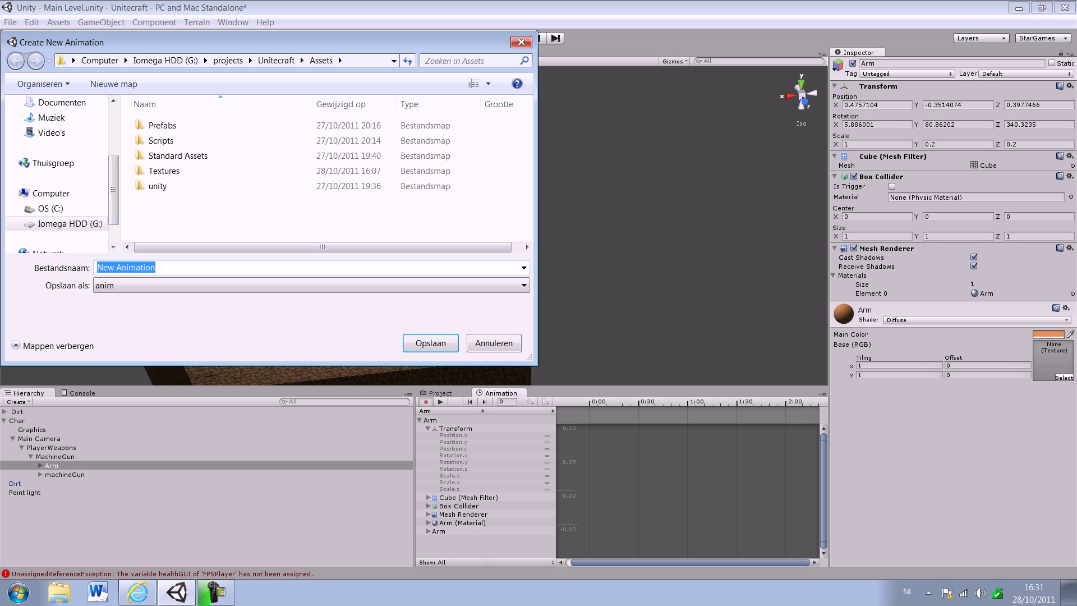
type("Arm")
key("Return")
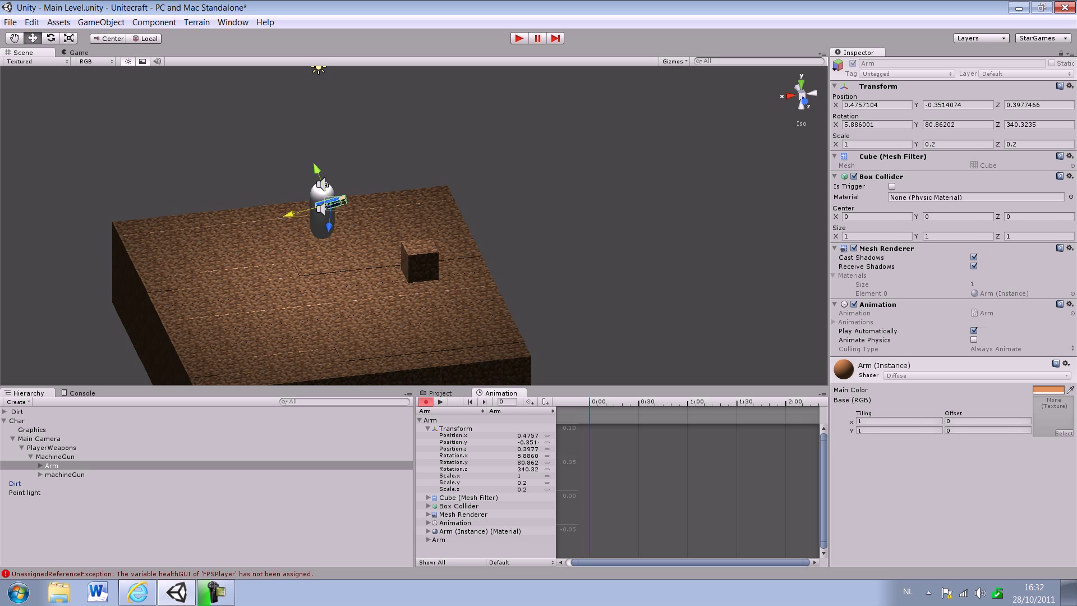
Key slight Arm position changes at frames 0, 31 and 59.
left_click_drag(323, 184, 345, 203)
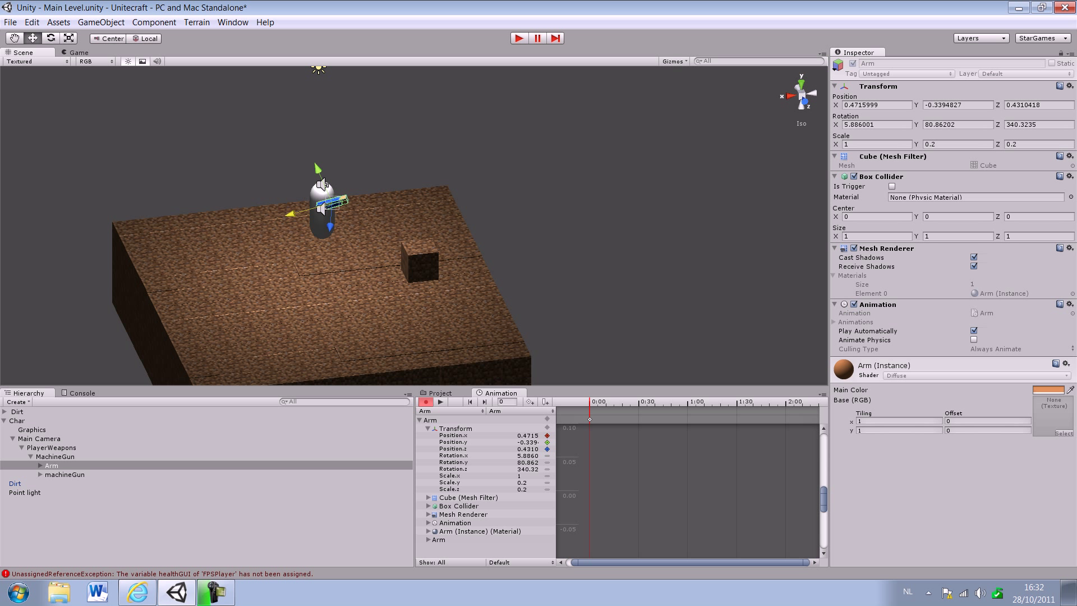
left_click(640, 403)
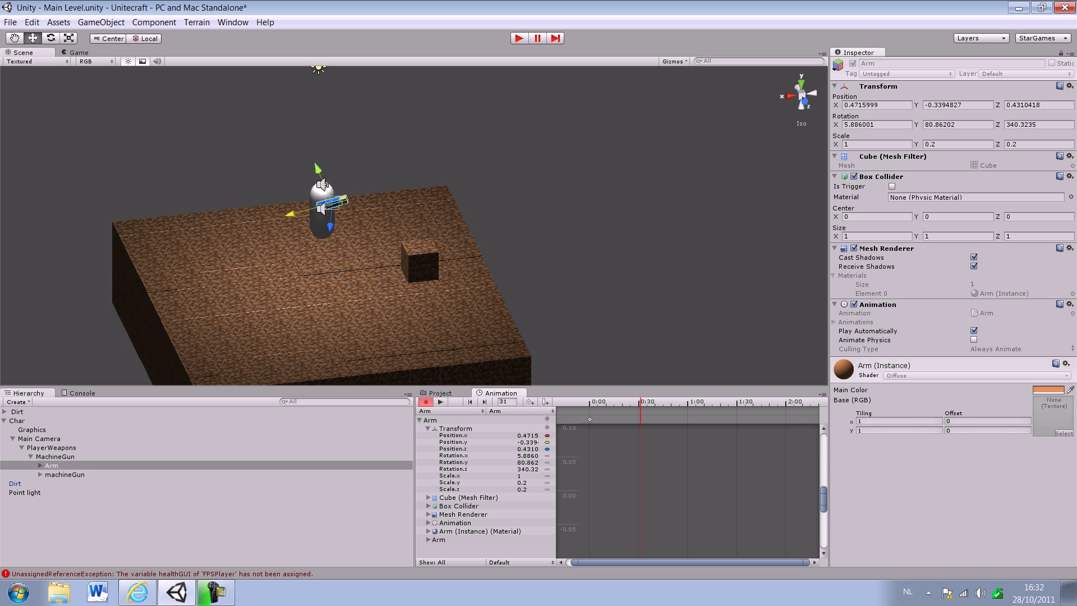
left_click_drag(323, 185, 324, 184)
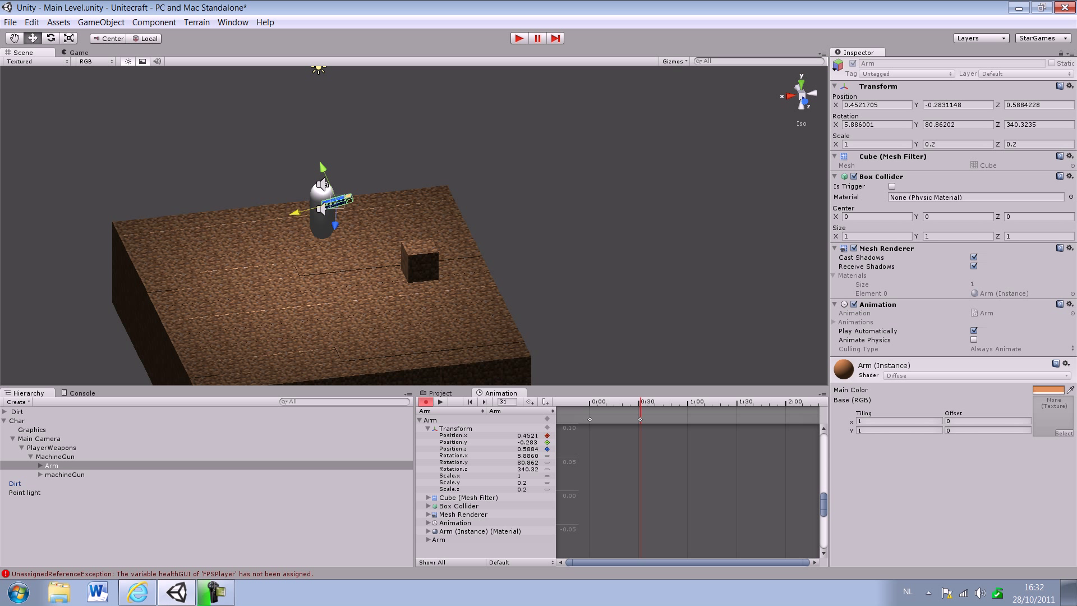
left_click(687, 402)
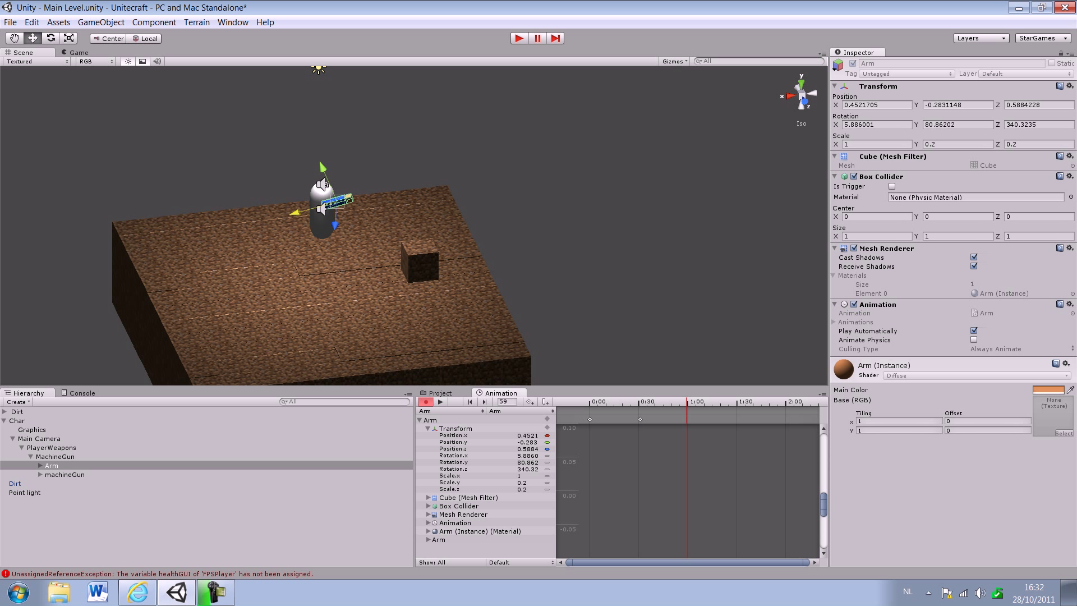
left_click_drag(323, 184, 323, 185)
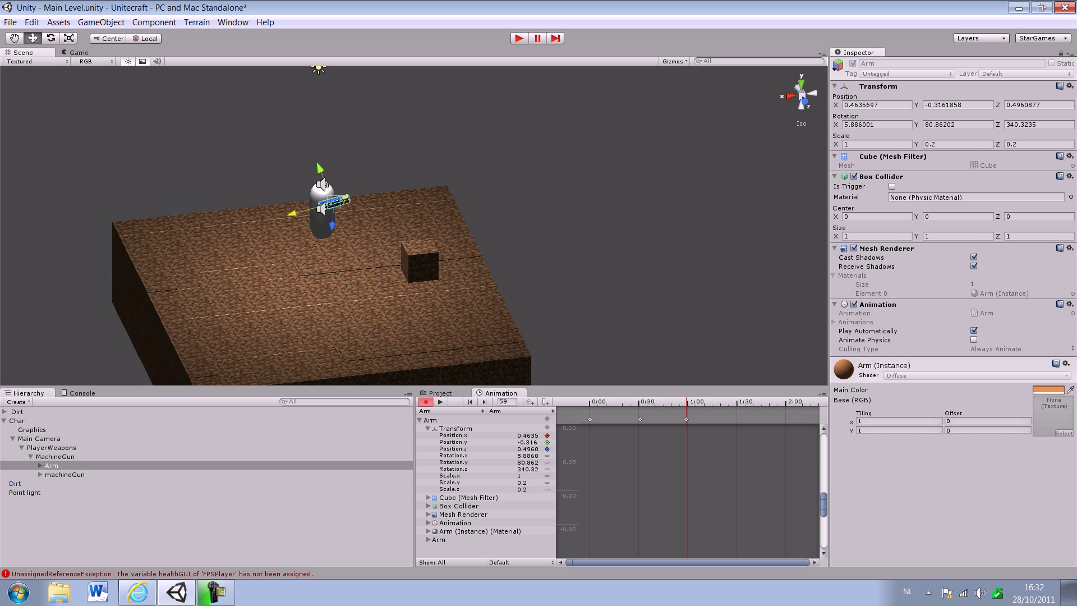
Check the Box Collider properties in the clip, then play back the arm sway.
left_click(429, 506)
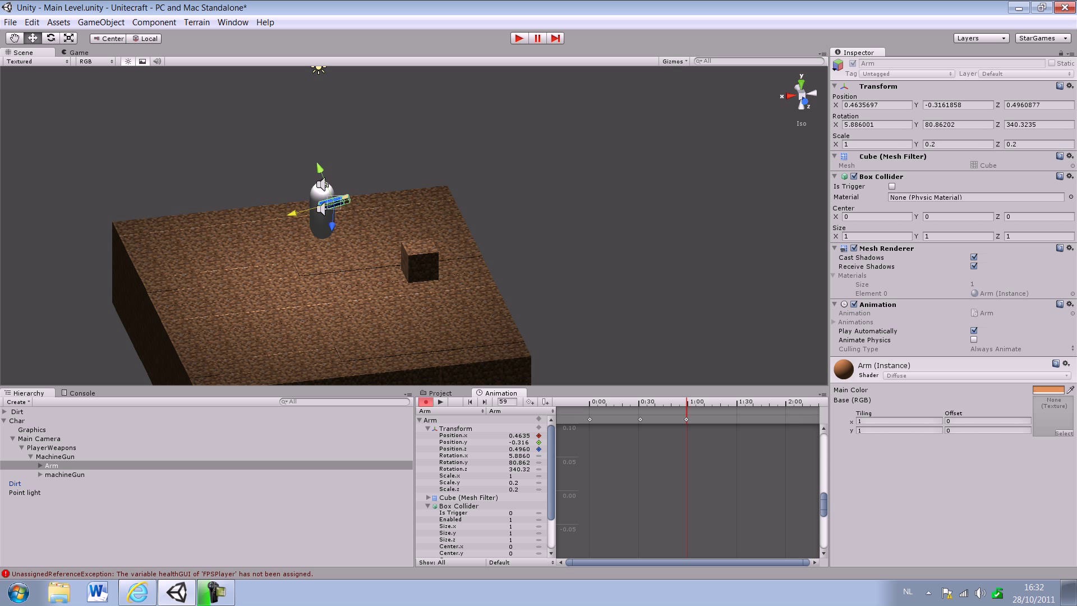
left_click(429, 506)
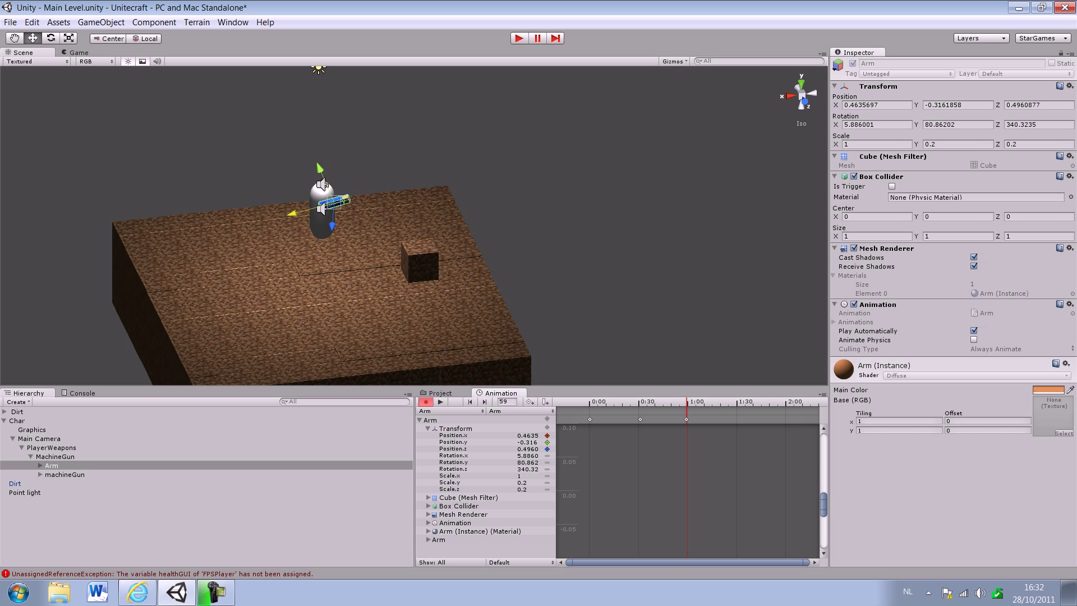
left_click(441, 401)
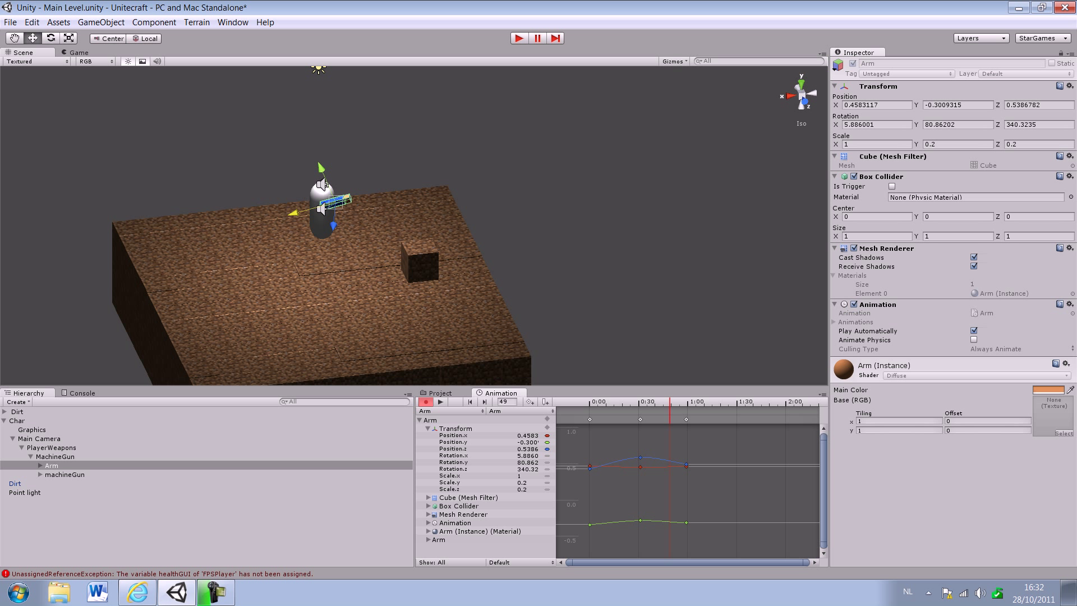
Preview the Arm clip and move its last keyframe earlier to frame 34.
mouse_move(670, 403)
left_mouse_down()
mouse_move(623, 402)
mouse_move(666, 402)
left_mouse_up()
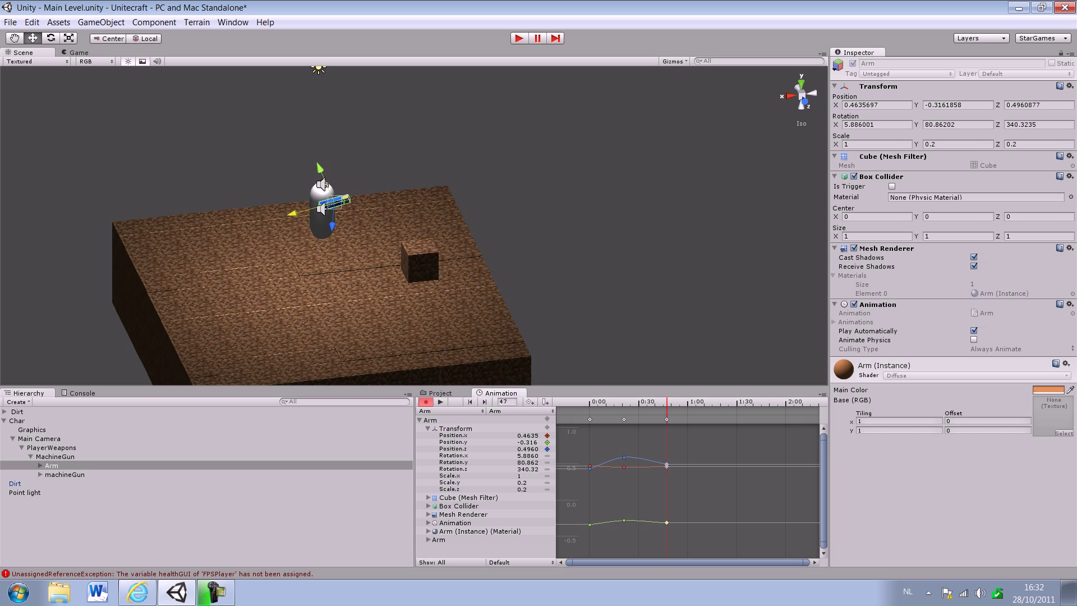
left_click(439, 401)
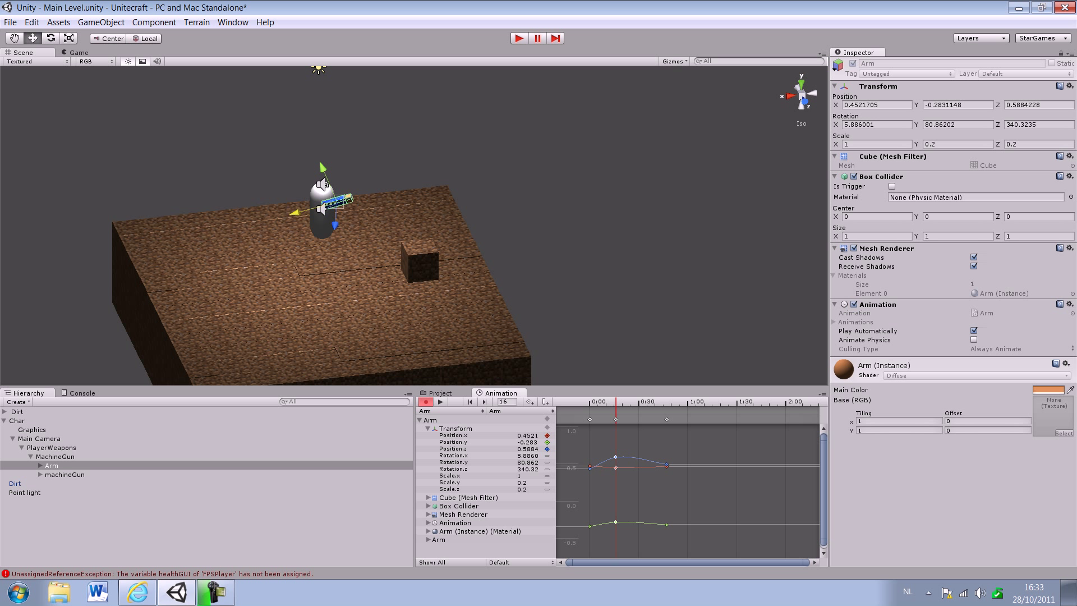
left_click_drag(666, 419, 643, 419)
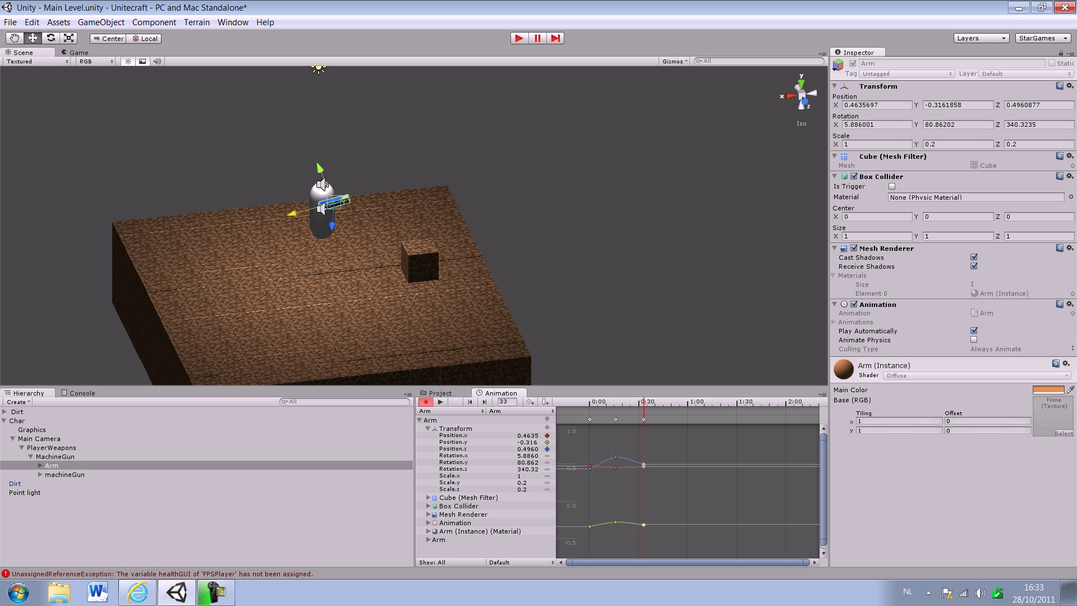
Replay the clip, turn recording off and return to the Project asset folders.
left_click(441, 402)
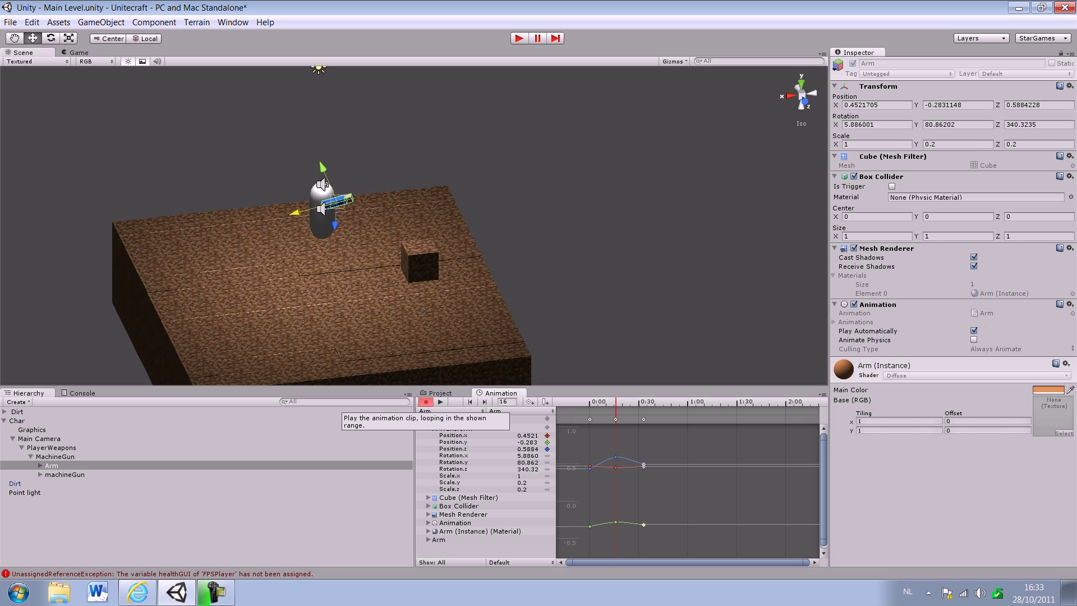
left_click(426, 401)
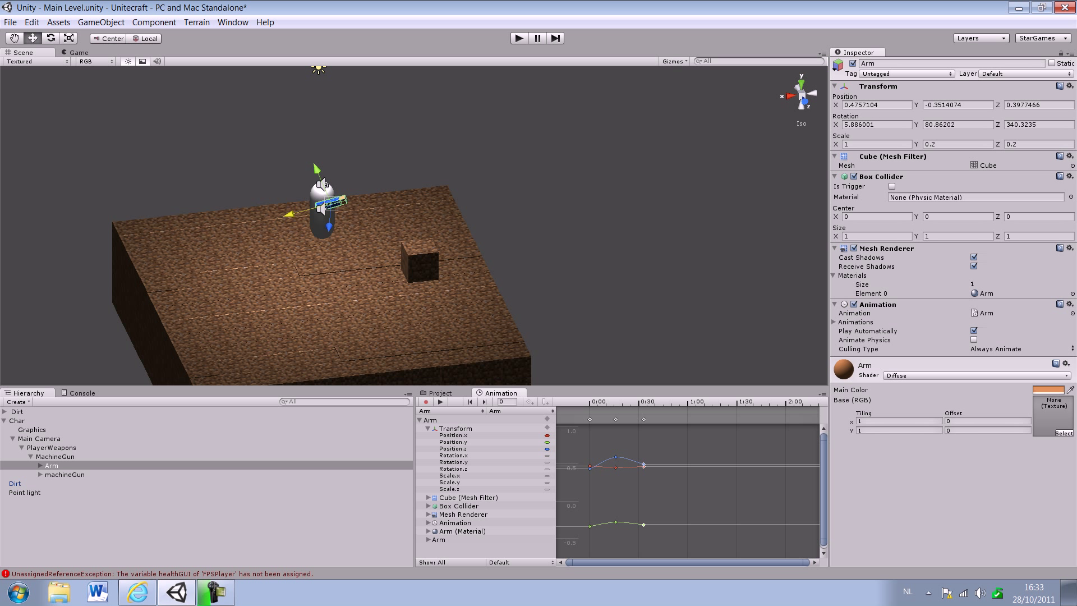
left_click(440, 393)
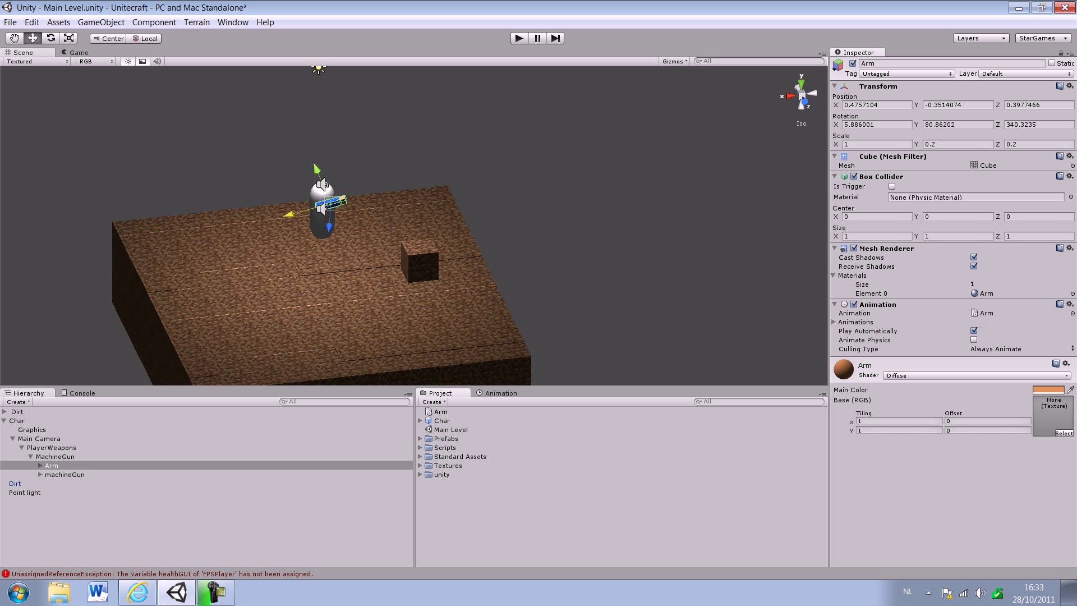
Move Char into Prefabs and put the Arm clip in a new Animations folder.
left_click_drag(441, 420, 446, 439)
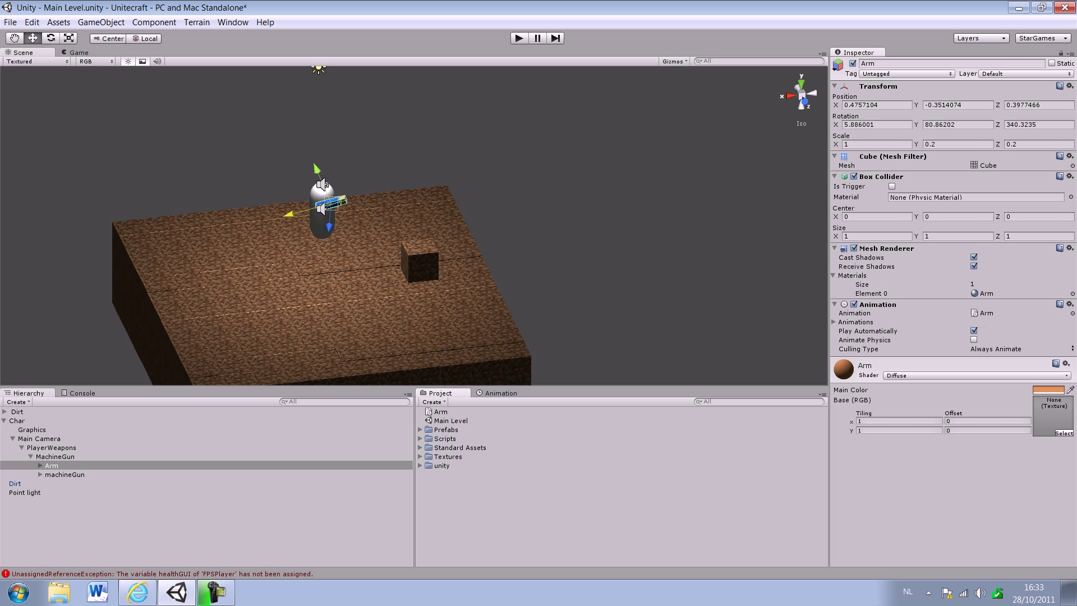
right_click(457, 495)
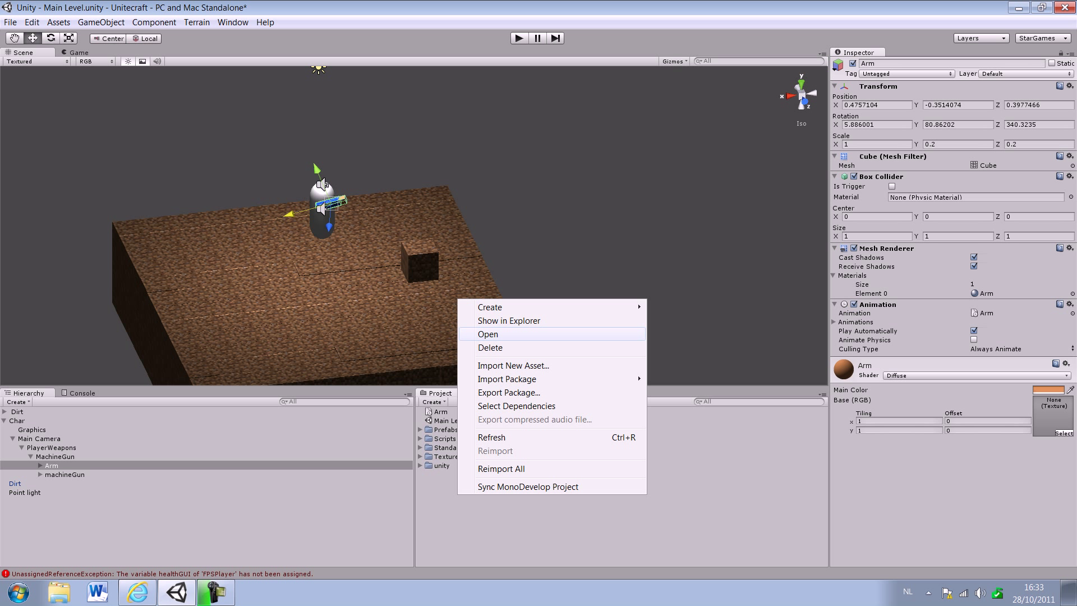
left_click(382, 306)
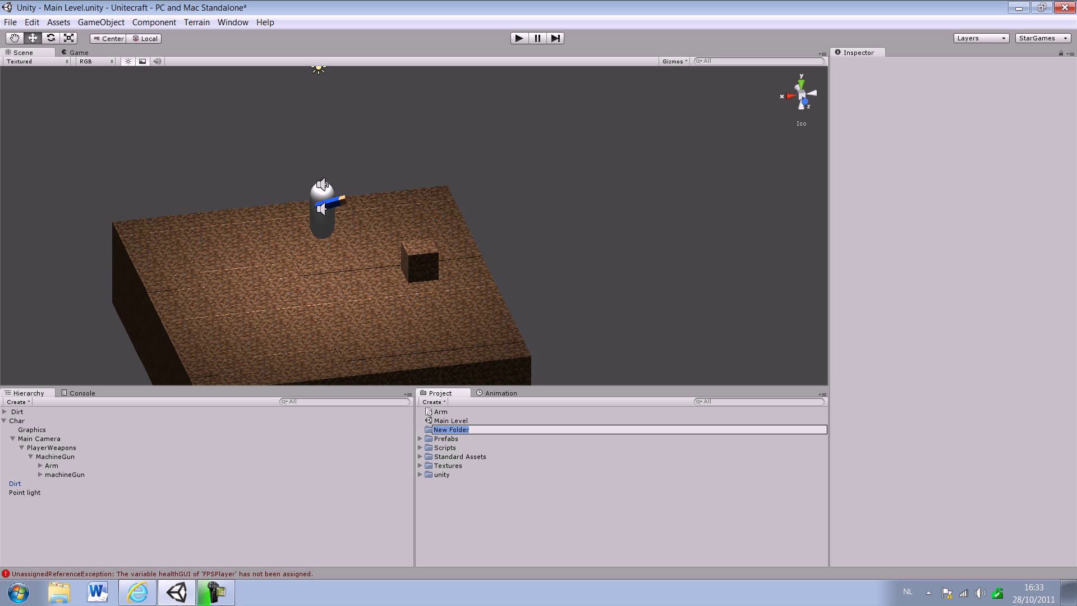
type("Ani")
type("mati")
type("ons")
key("Return")
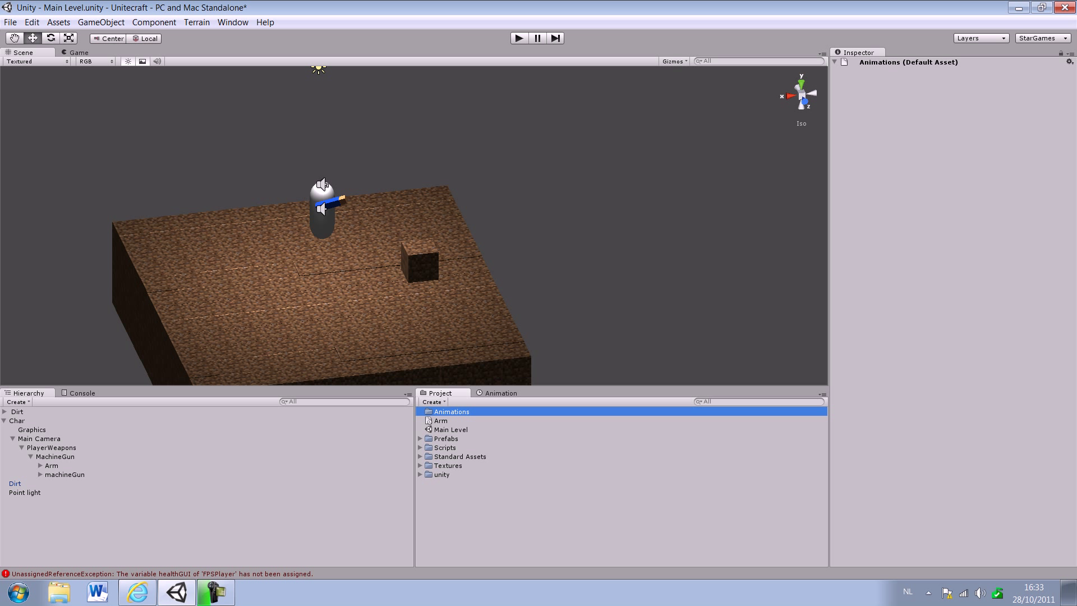
left_click_drag(441, 420, 452, 412)
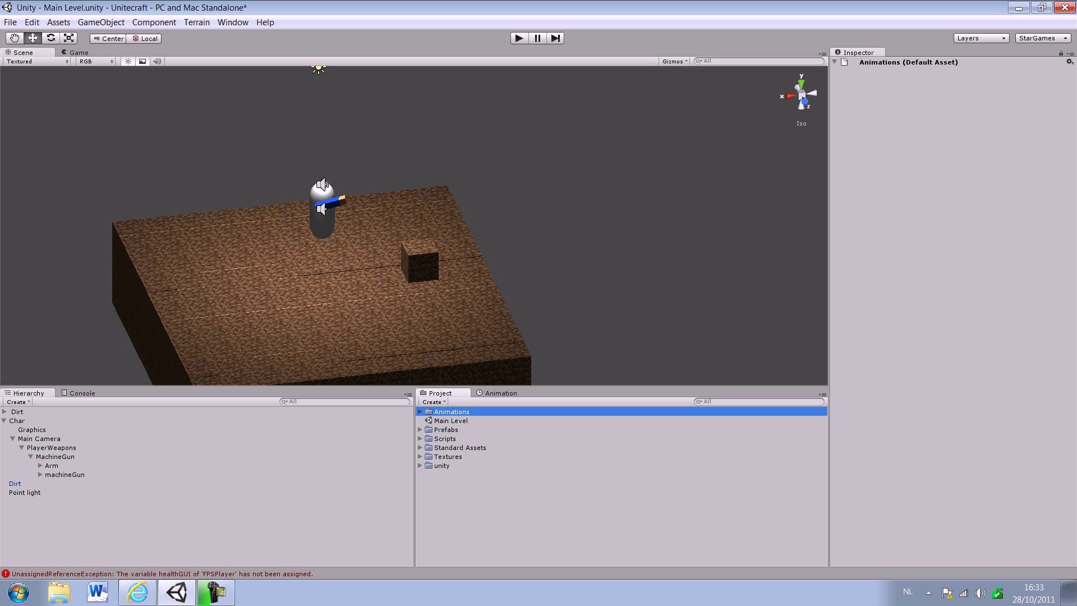
Set the Arm object's default Animation to None, leaving the Arm clip in its Animations list.
left_click(51, 465)
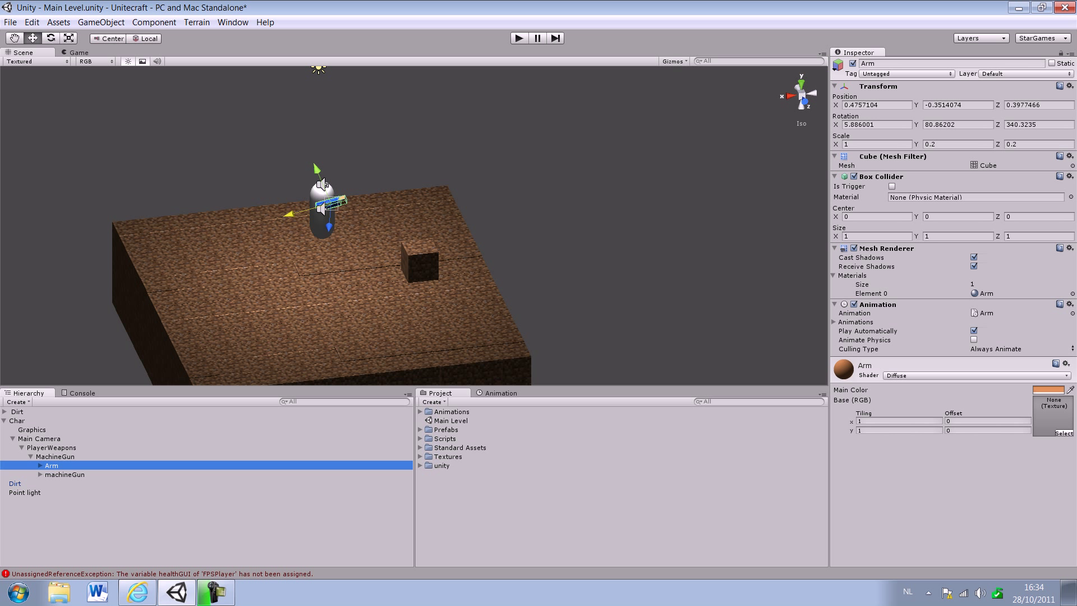
left_click(855, 322)
left_click(985, 312)
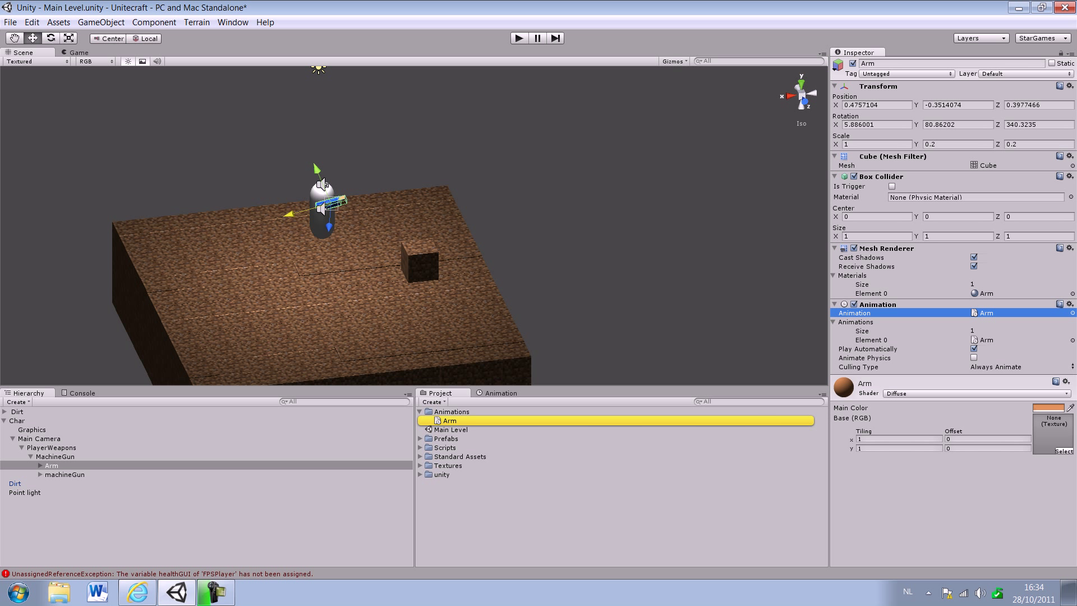
left_click(1072, 312)
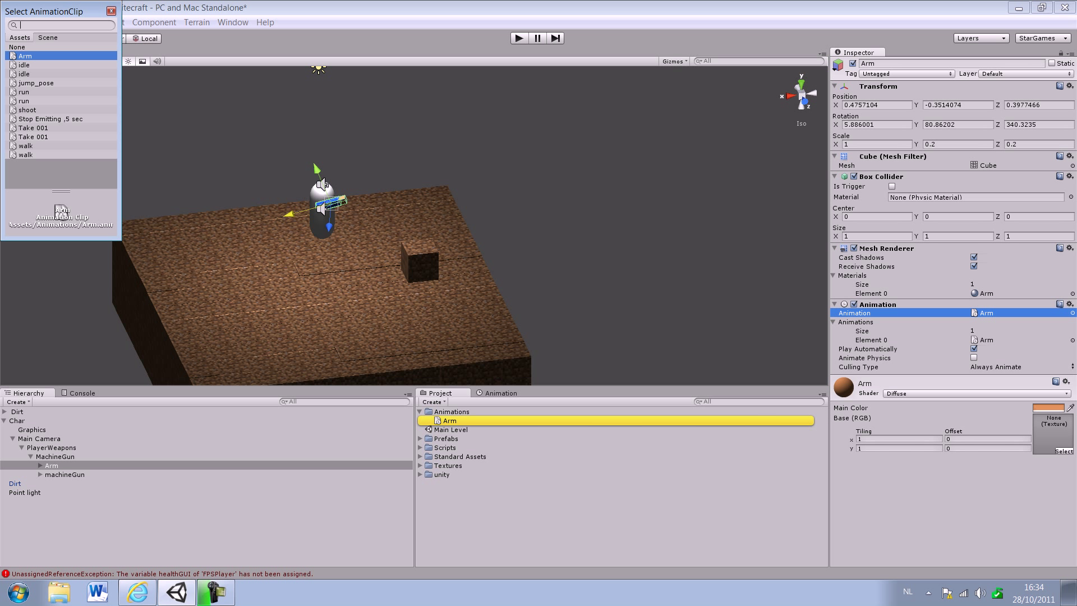
key("Up")
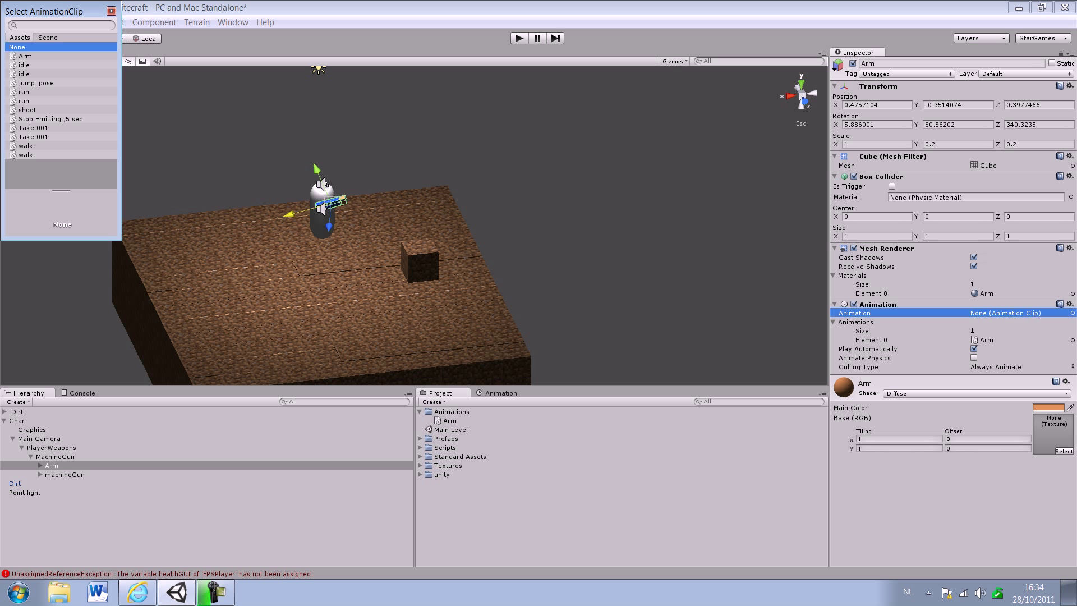
key("Return")
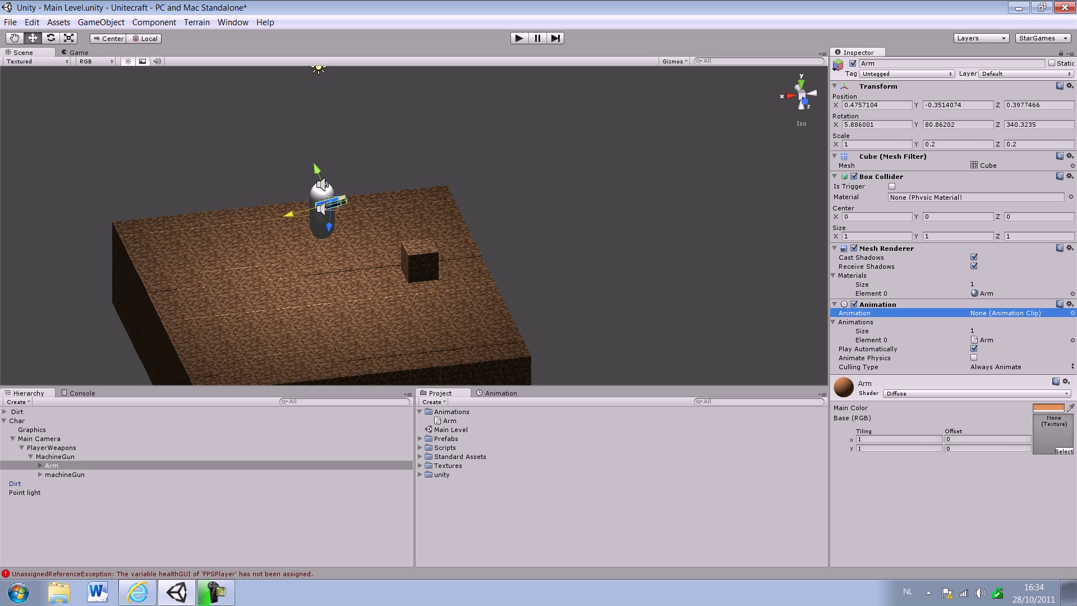
Set the Arm animation clip's Wrap Mode to Loop.
left_click(450, 420)
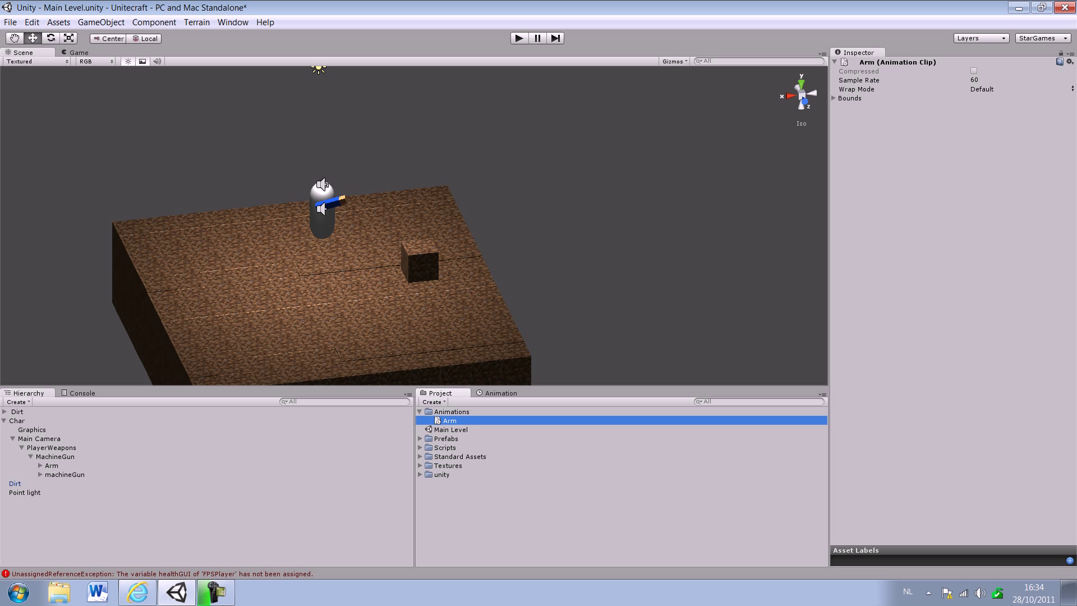
left_click(981, 89)
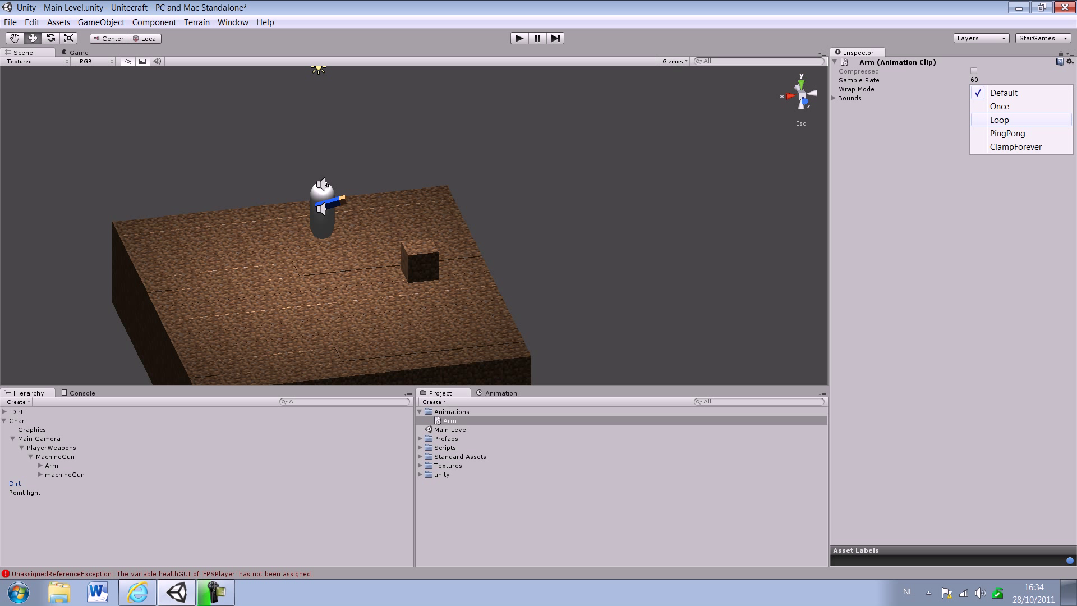
left_click(1001, 119)
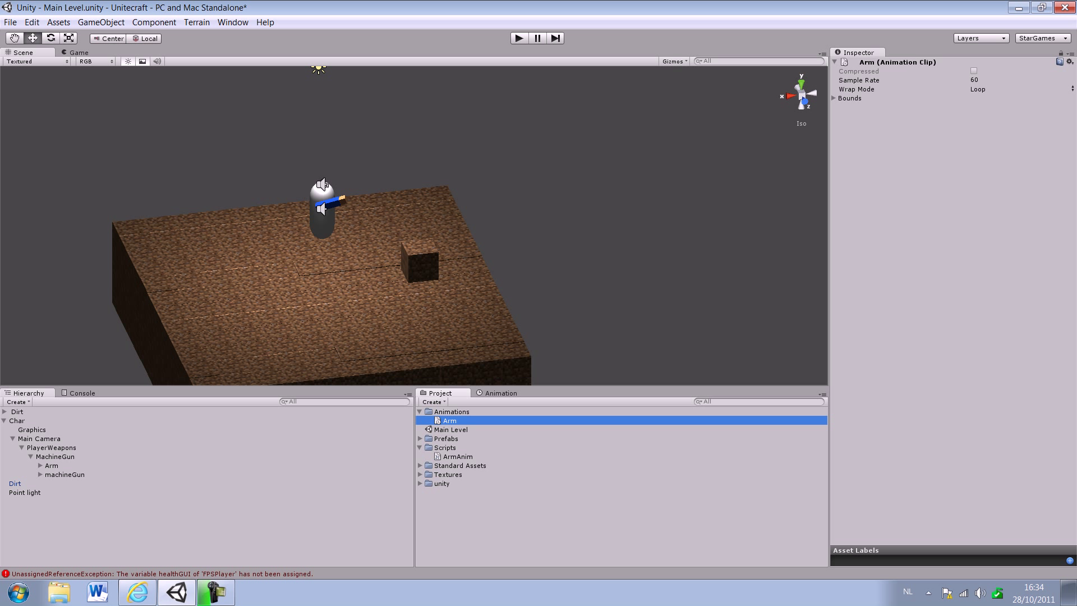
Move the ArmAnim script off Char and attach it to the Arm object.
left_click_drag(450, 420, 17, 419)
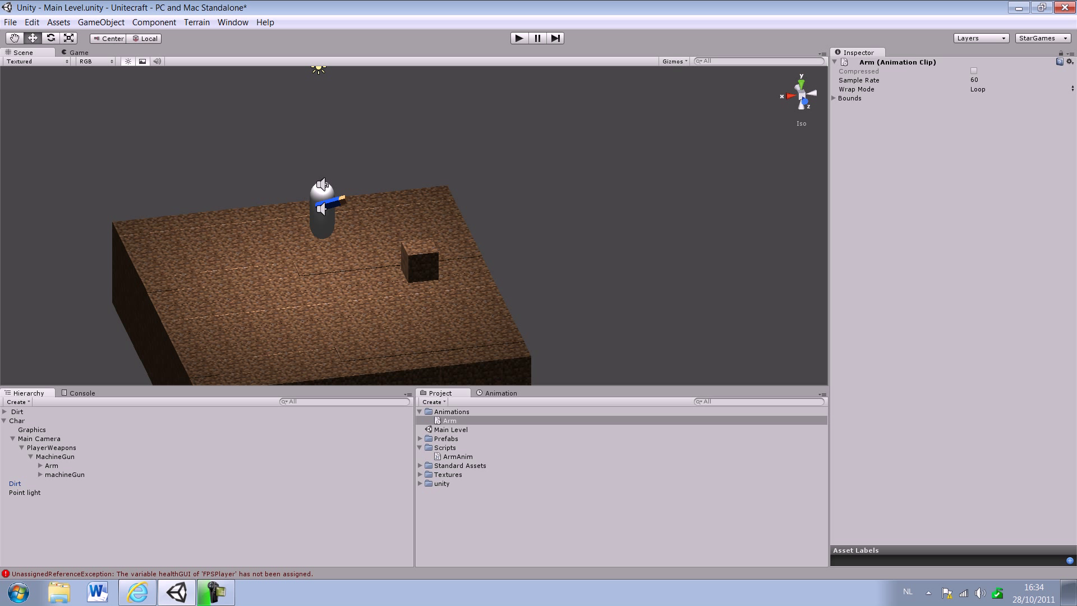
left_click_drag(17, 420, 16, 420)
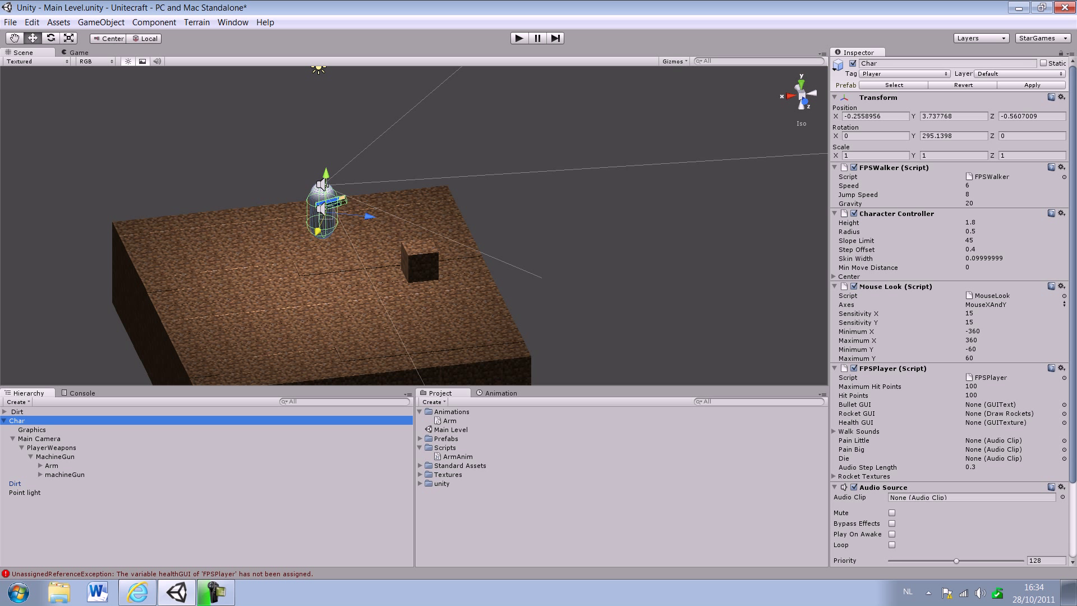
scroll(949, 312, "down", 3)
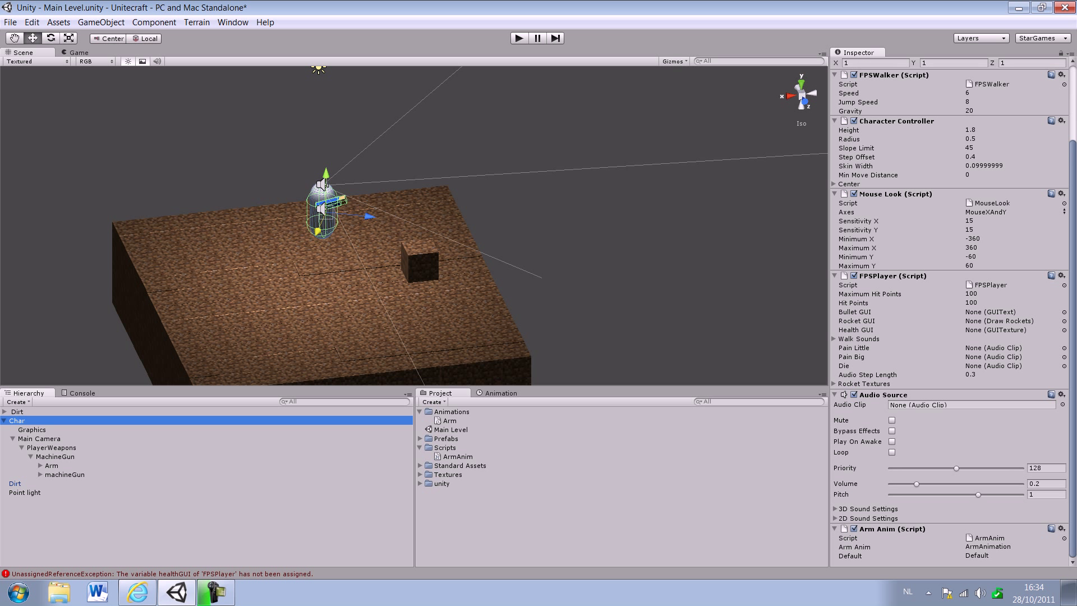
right_click(892, 530)
left_click(925, 556)
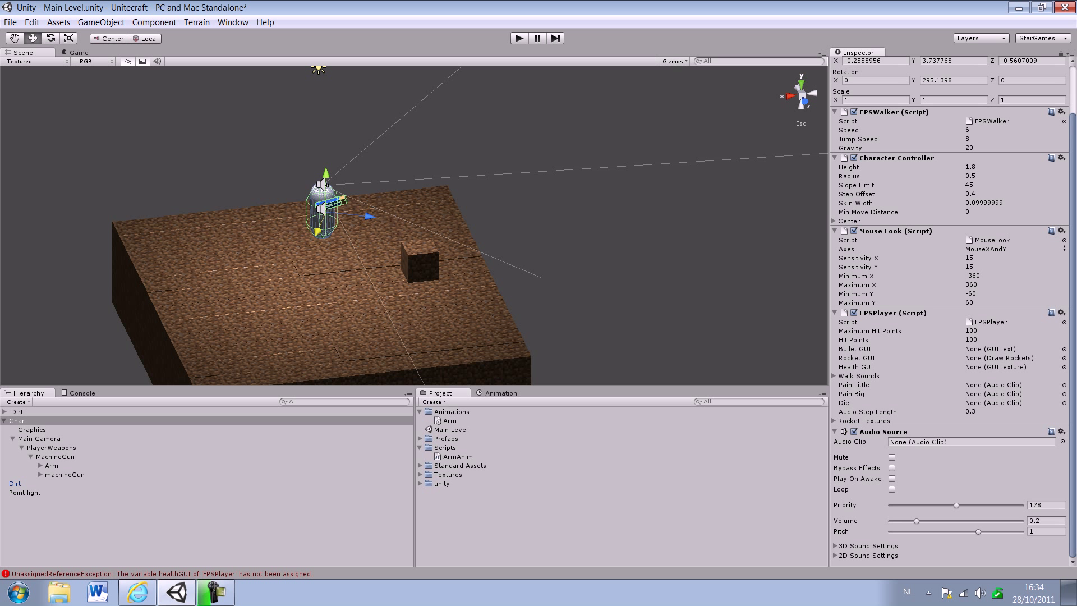
left_click_drag(458, 456, 50, 466)
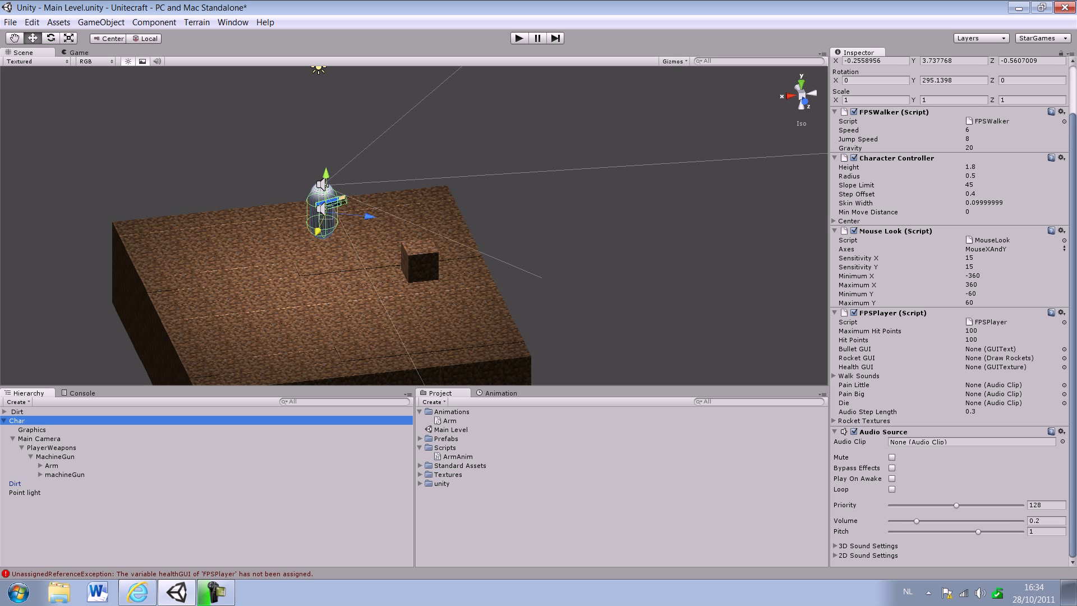
left_click(51, 465)
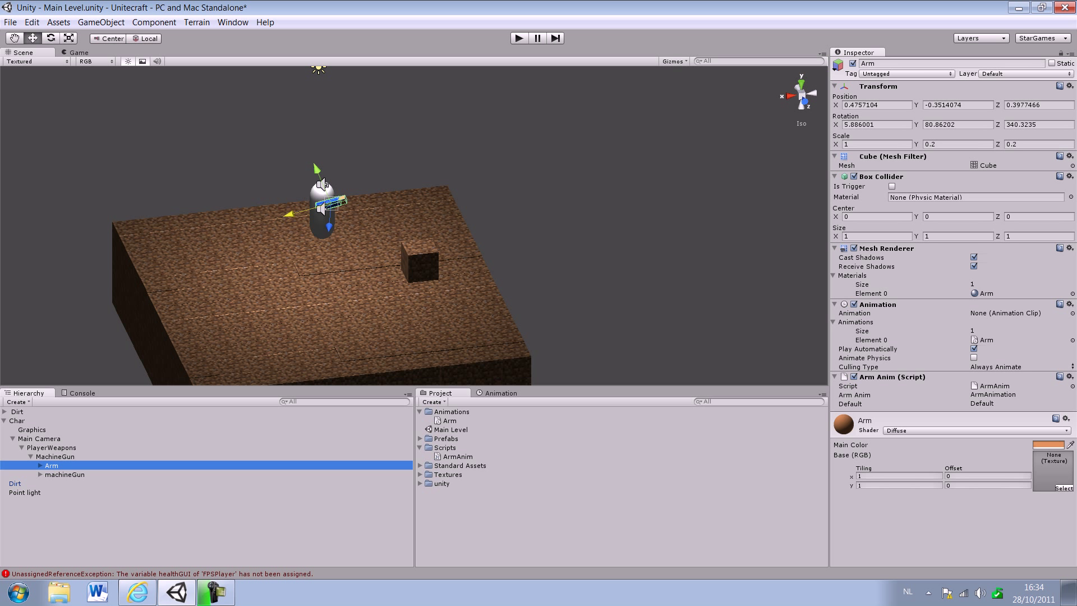
Rename the Arm animation clip to ArmAnimation.
left_click(449, 420)
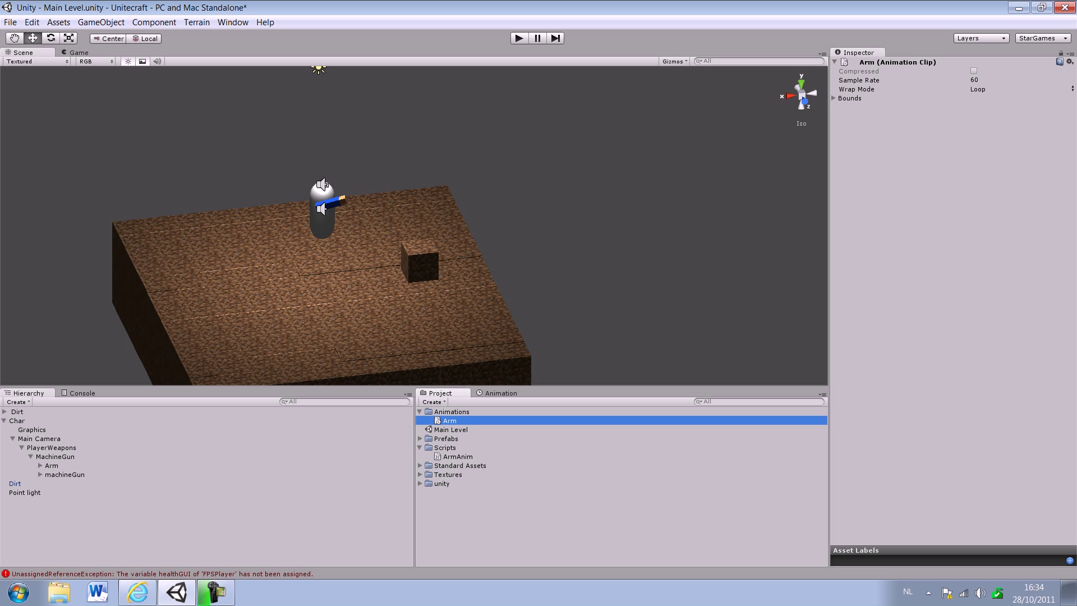
key("F2")
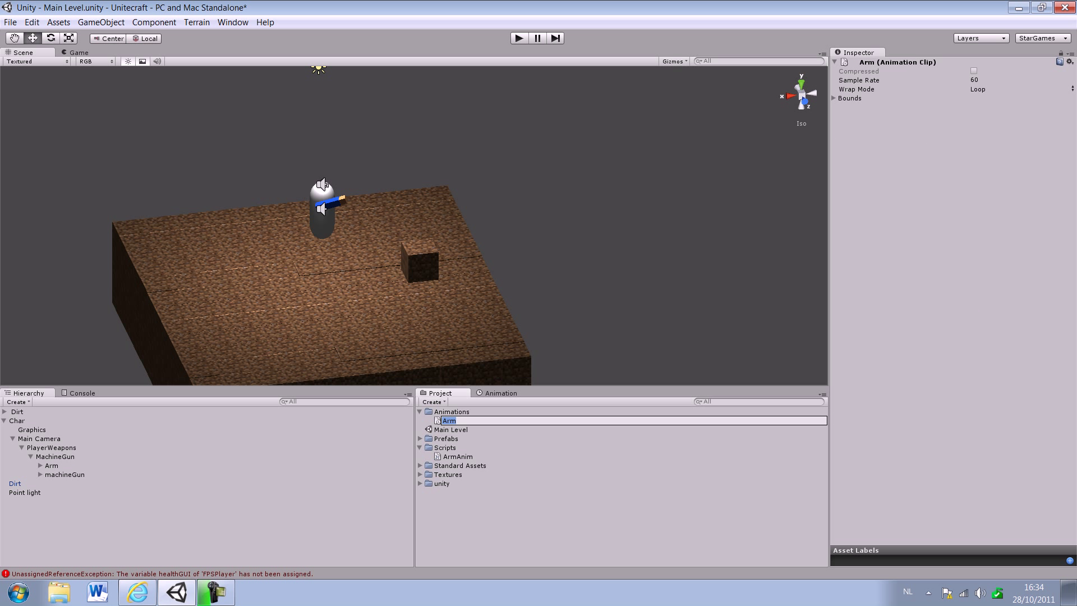
left_click(322, 183)
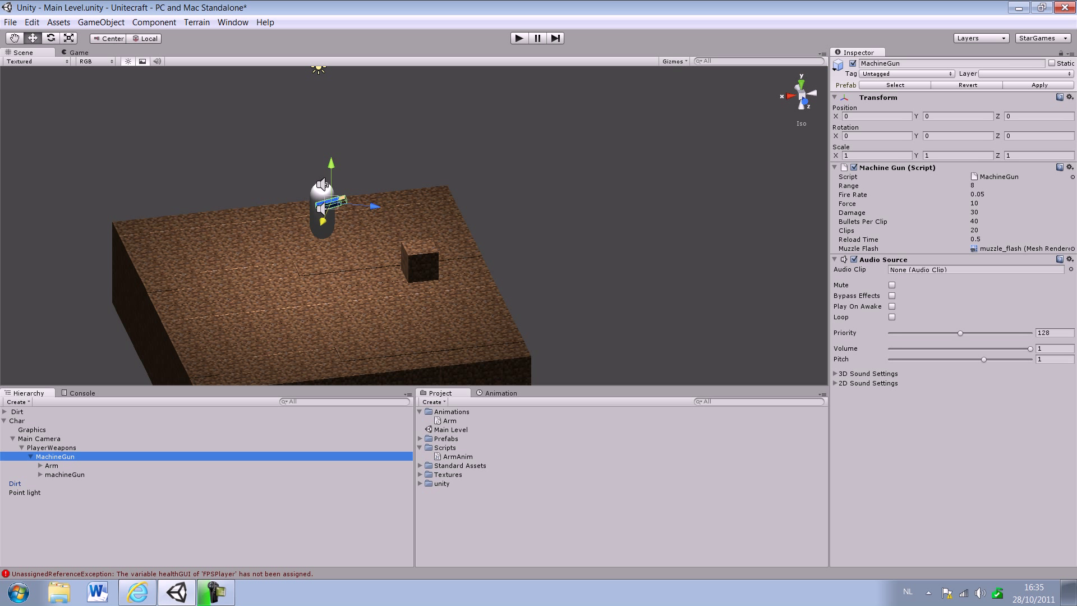
left_click(323, 184)
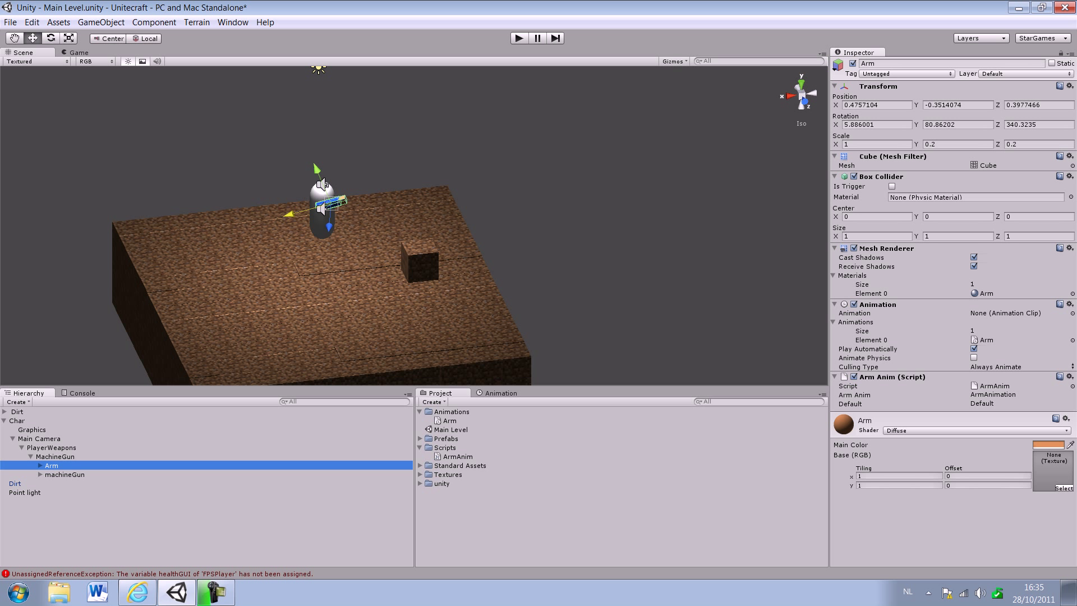
left_click(450, 419)
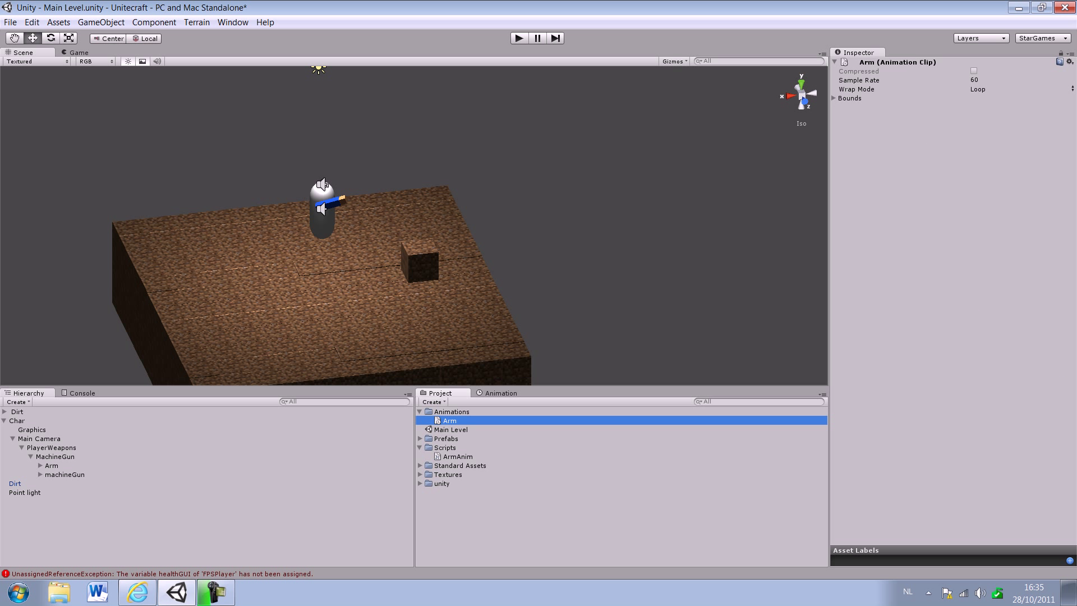
key("F2")
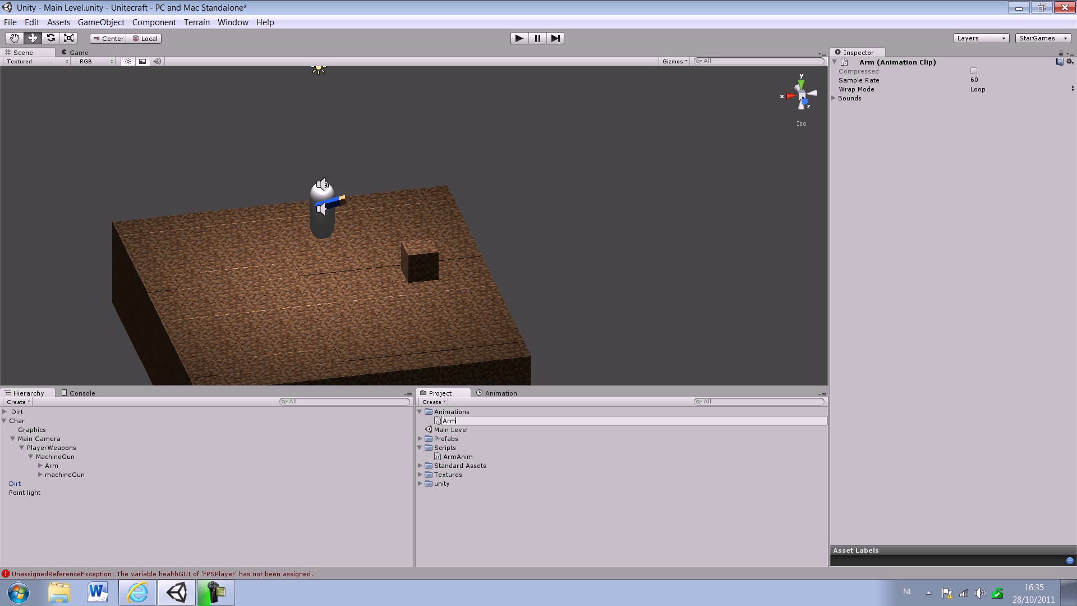
type("An")
type("imation")
key("Return")
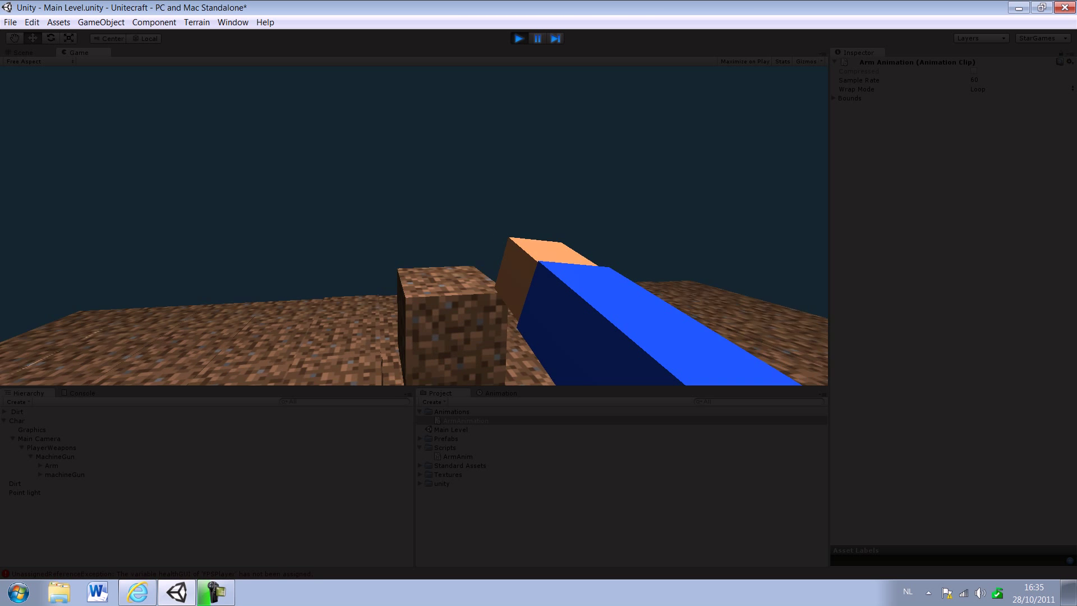
Dig three dirt blocks in play mode, stop, then run and stop another play-test.
left_click(414, 225)
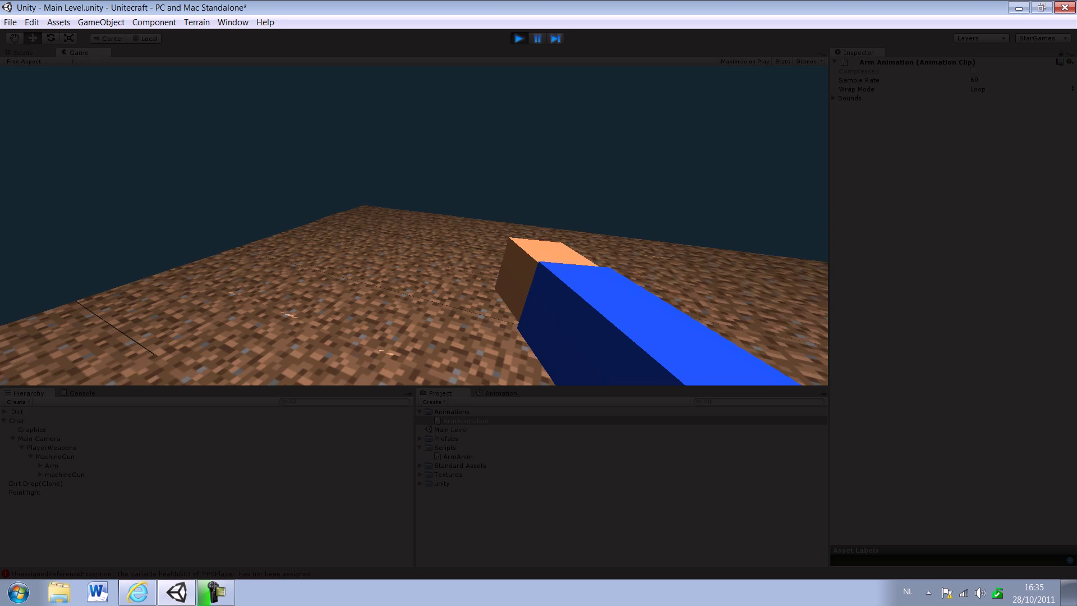
left_click(414, 225)
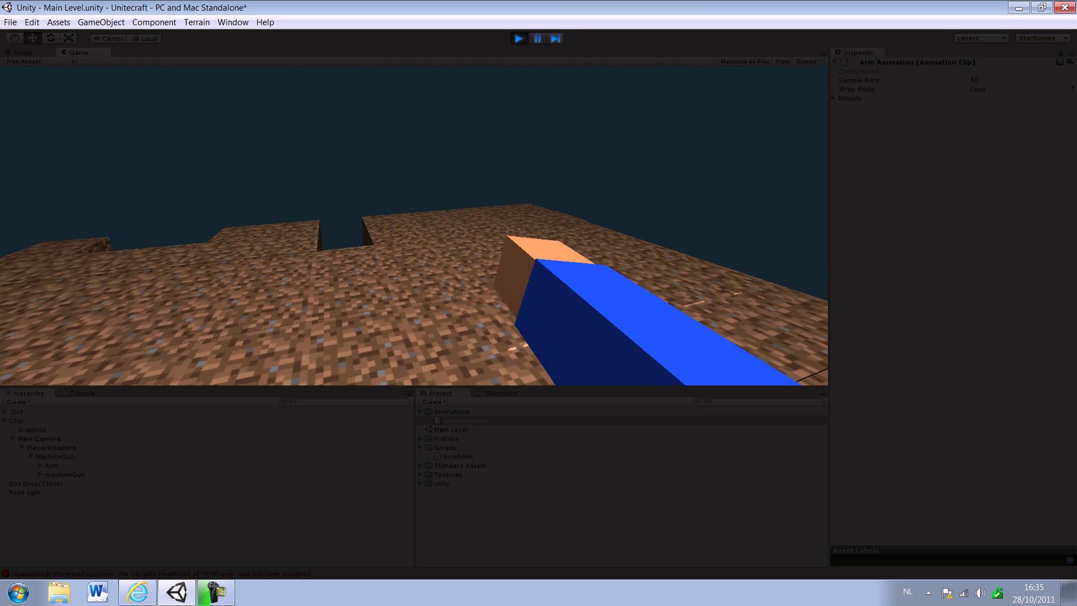
left_click(413, 226)
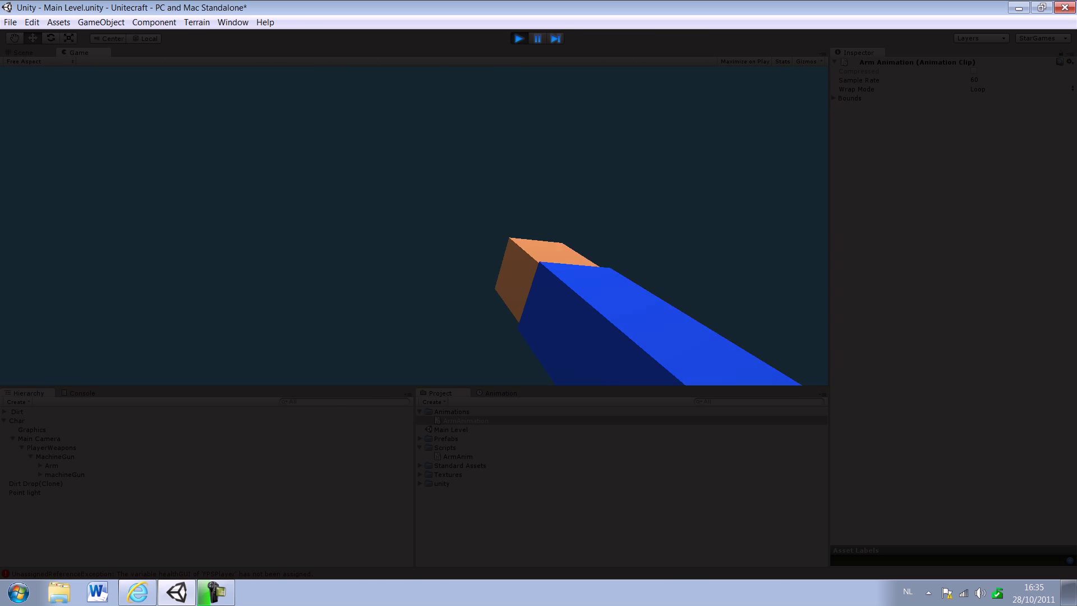
key("ctrl+p")
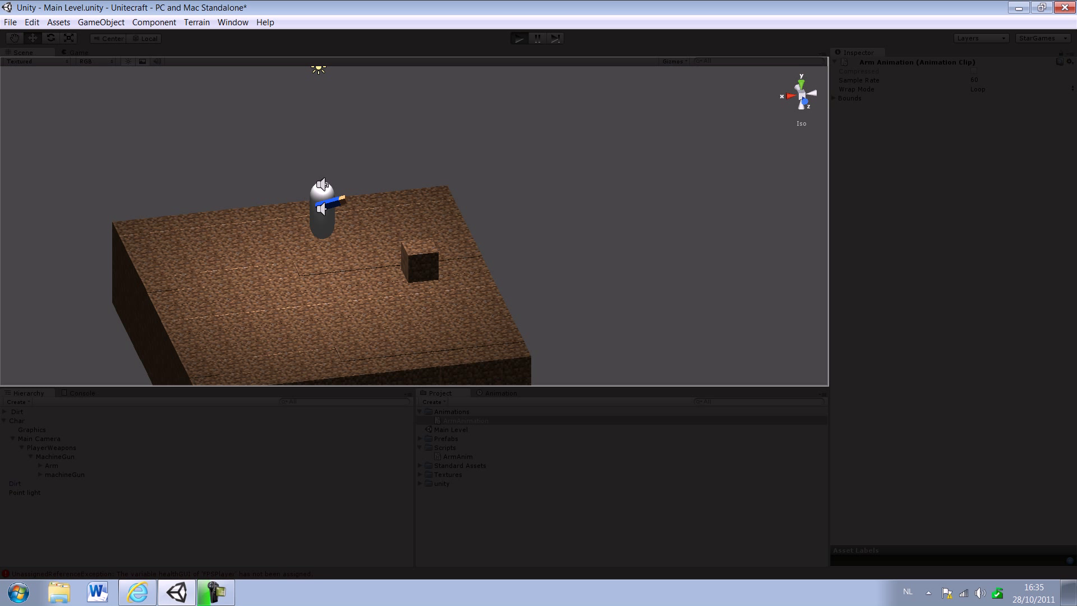
key("ctrl+p")
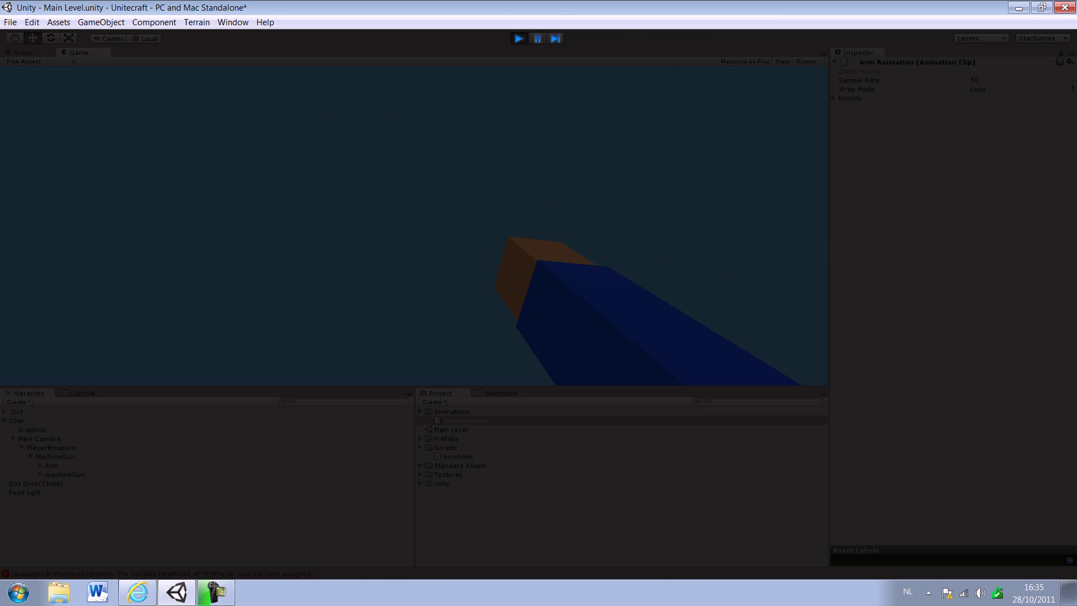
key("ctrl+p")
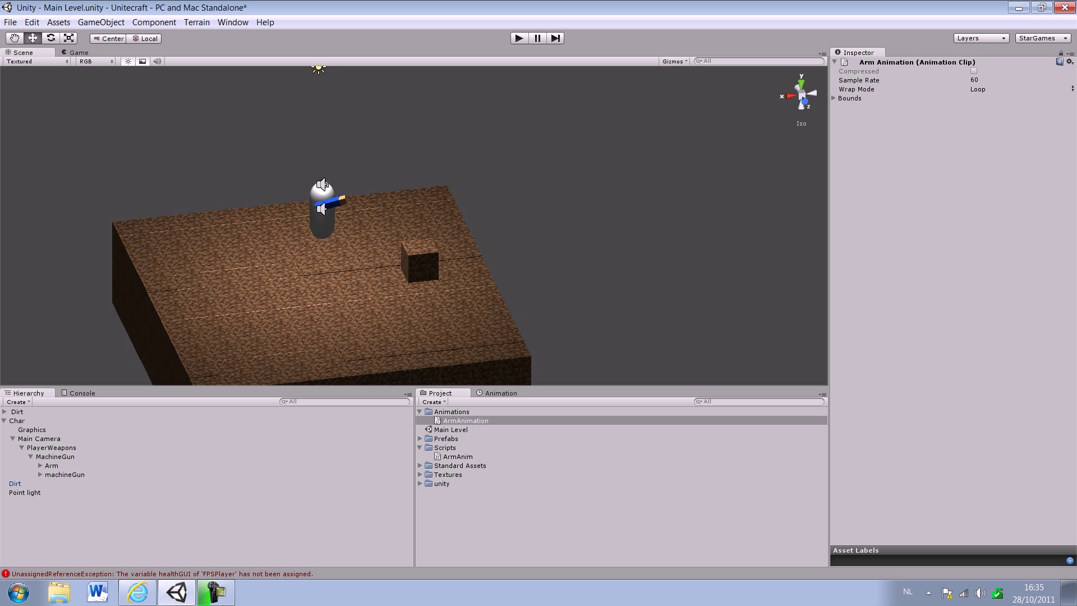
Create a new animation clip for Arm from the clip list, saved as Defauld.
left_click(52, 465)
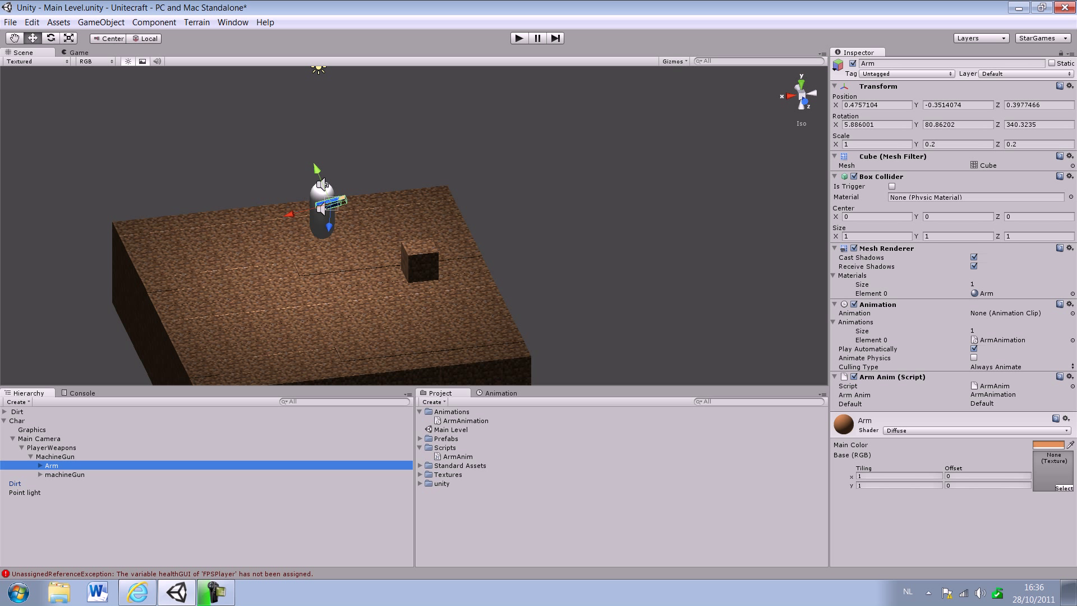
key("ctrl+6")
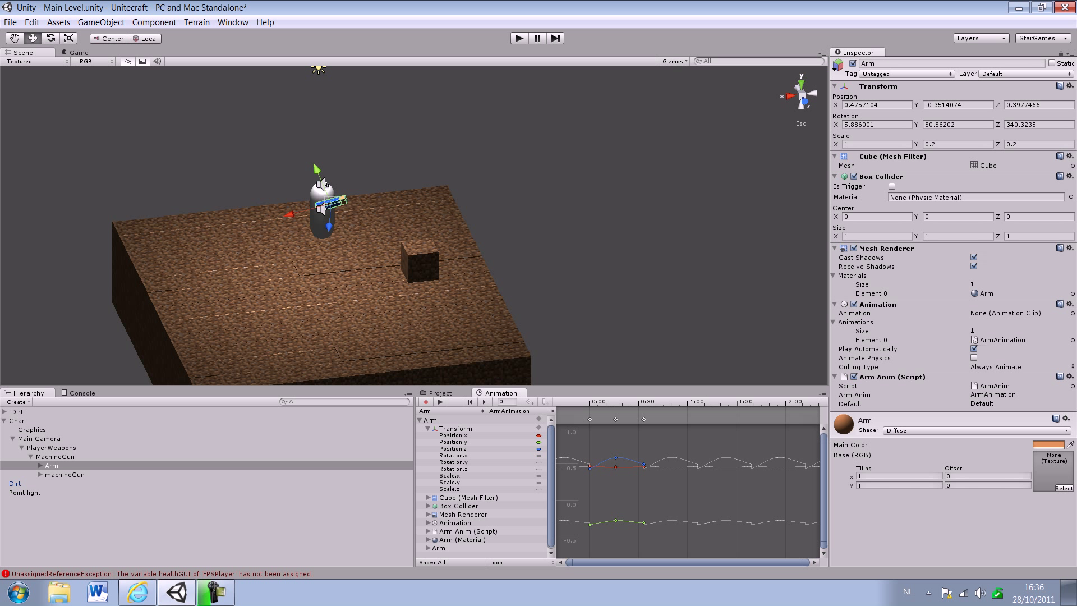
left_click(509, 411)
left_click(521, 432)
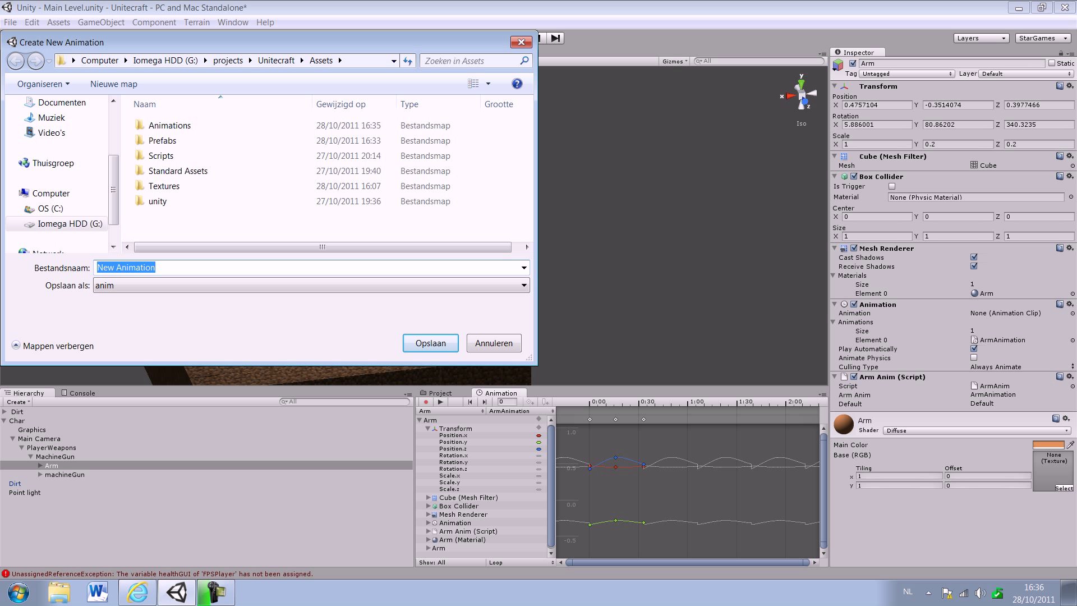
type("Def")
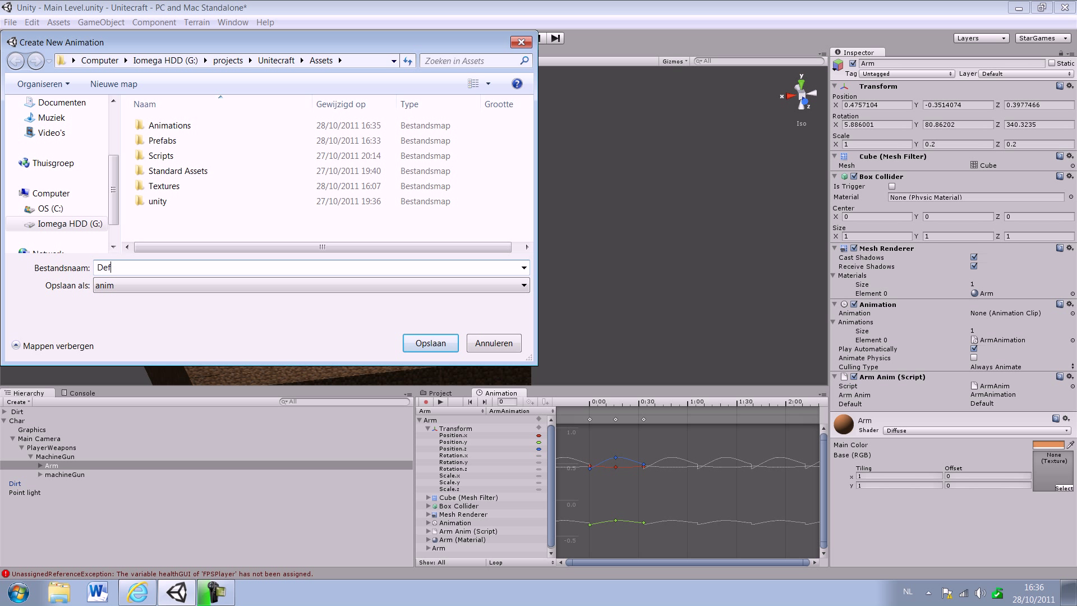
type("aul")
type("t")
key("BackSpace")
type("d")
key("Return")
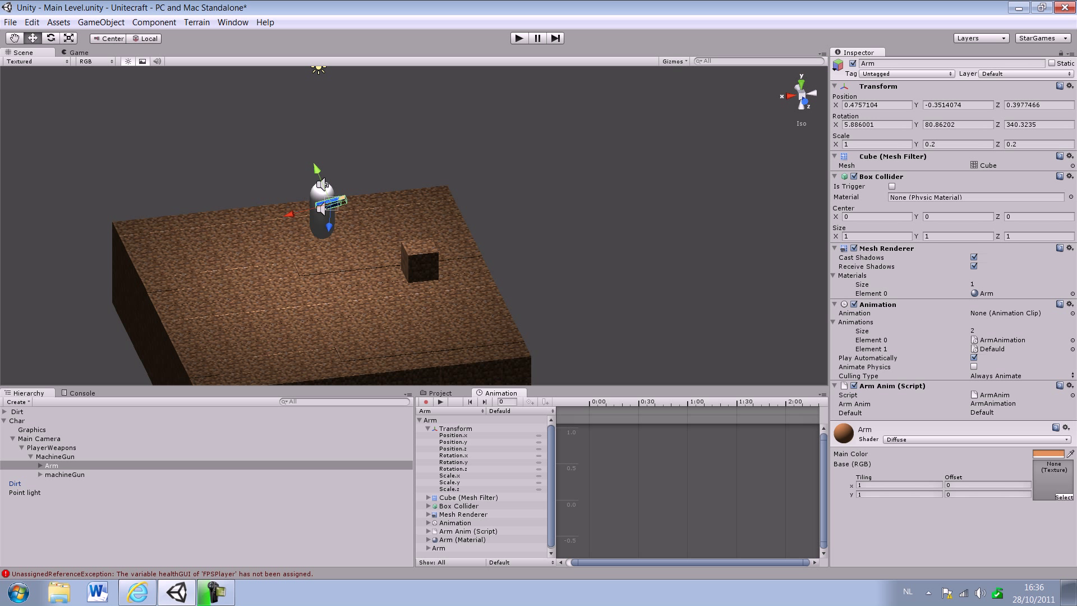
Record Position keyframes on the new clip by nudging the arm along X and scrubbing.
left_click(426, 401)
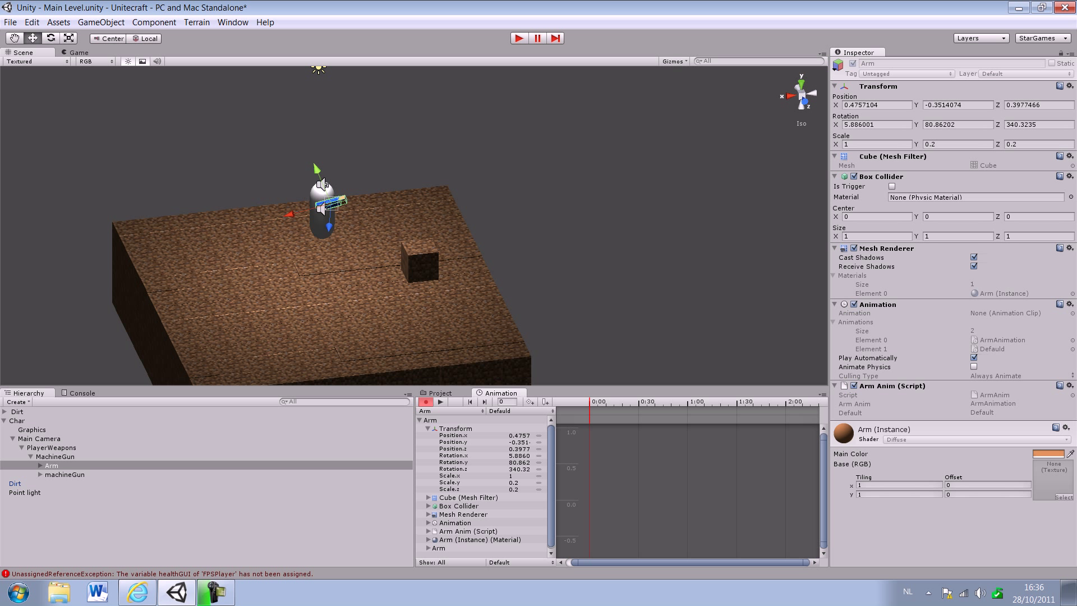
left_click_drag(290, 213, 288, 214)
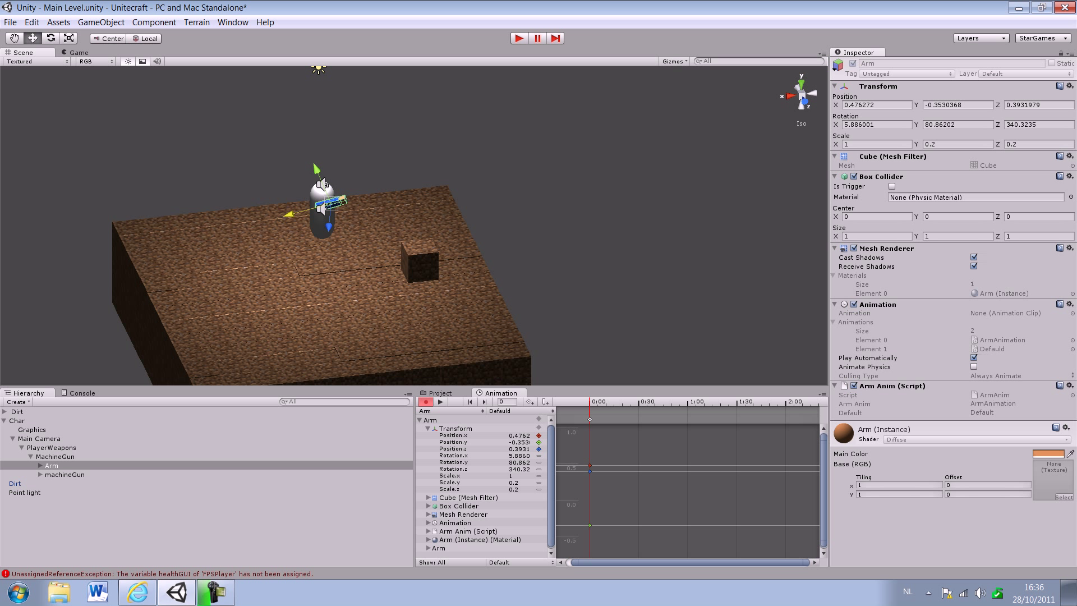
left_click_drag(590, 403, 745, 402)
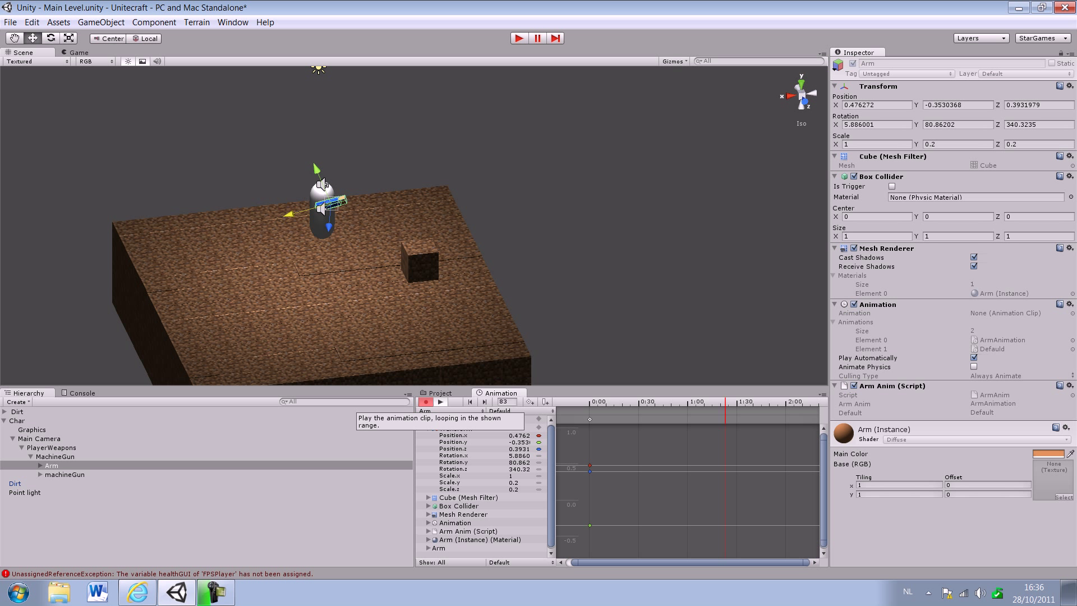
left_click(425, 401)
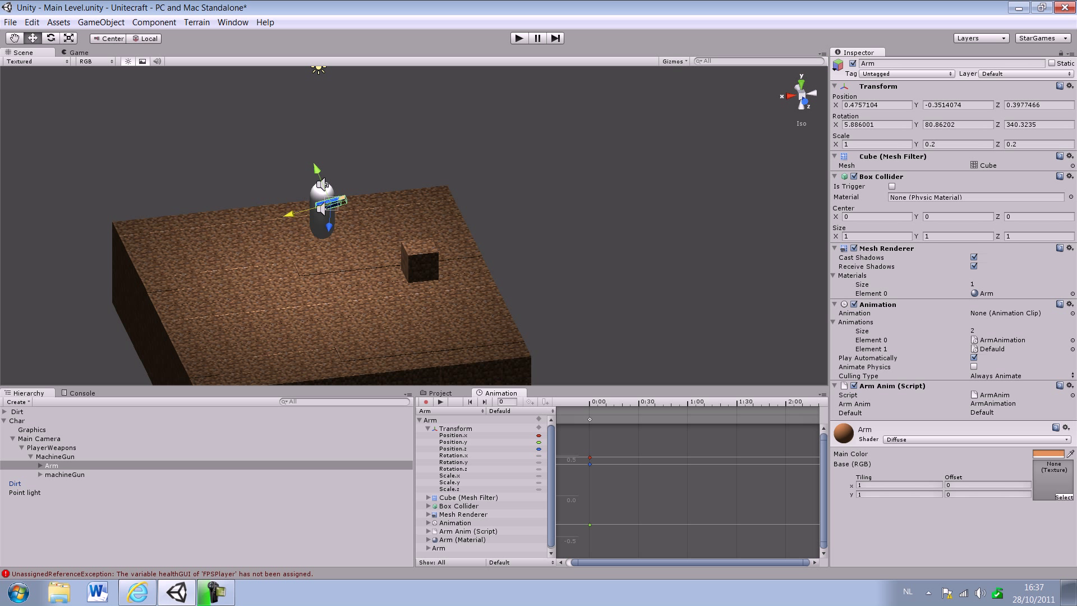
Move the Defauld clip into the Animations folder, then ping it from Arm's Element 1.
left_click_drag(413, 219, 505, 226, "alt")
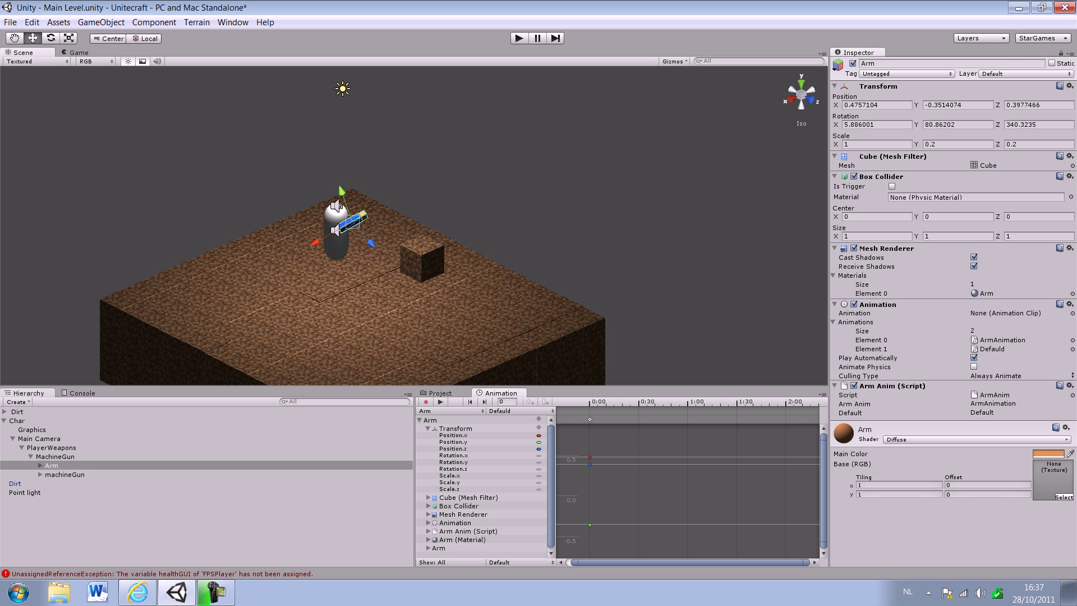
left_click(439, 393)
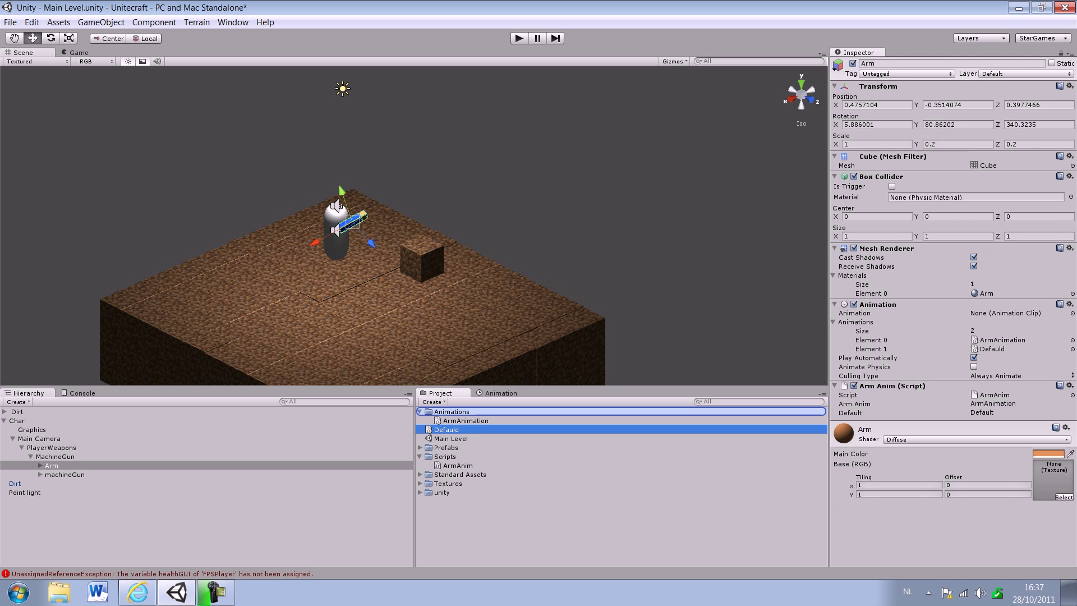
left_click_drag(446, 430, 452, 411)
left_click(51, 466)
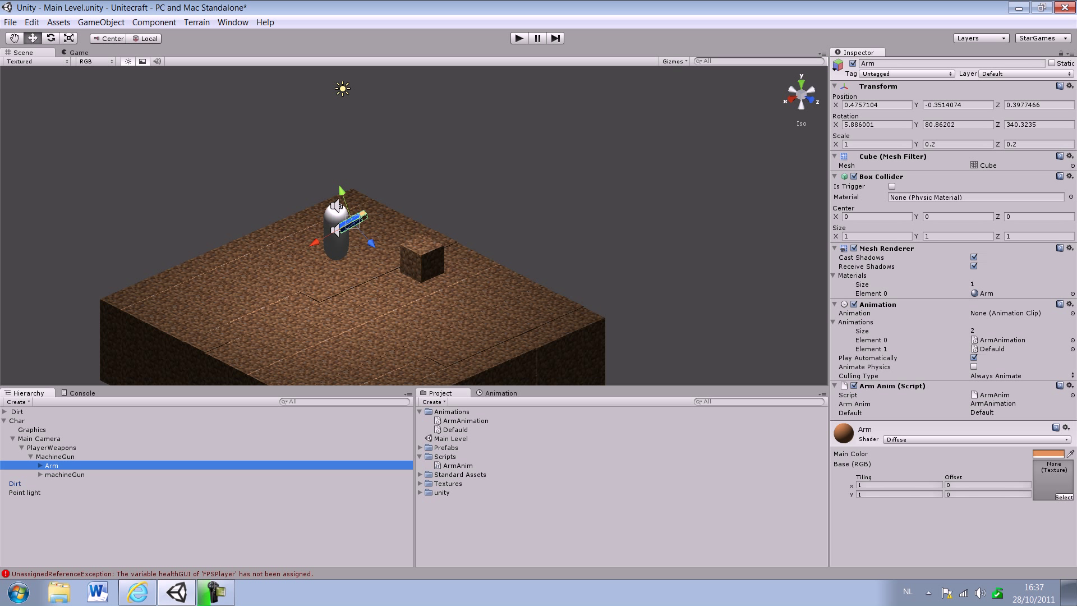
left_click(993, 349)
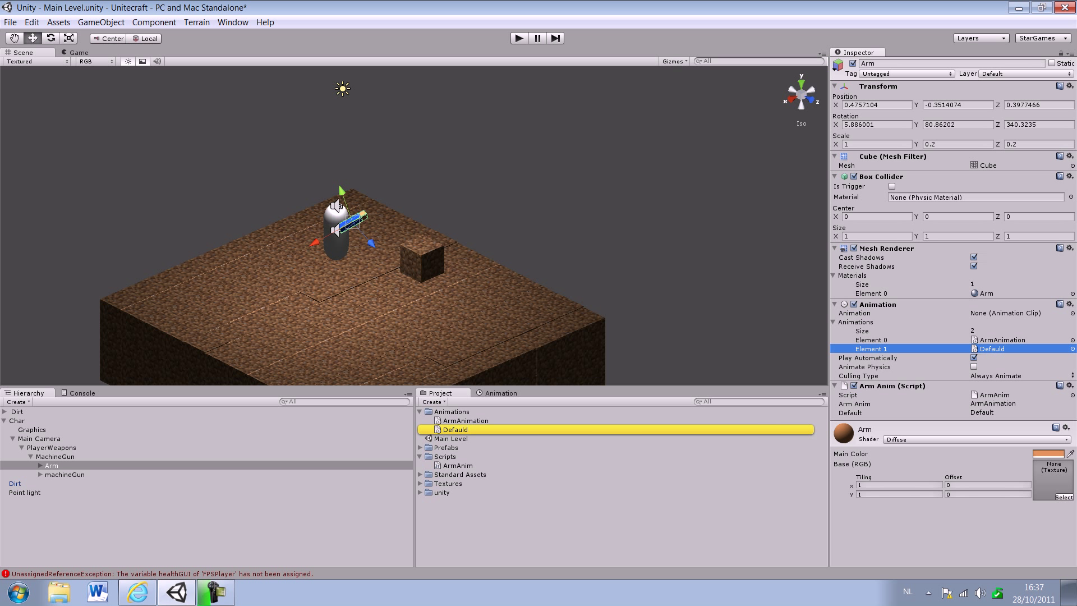
Rename the Defauld clip asset to Default.
left_click(455, 429)
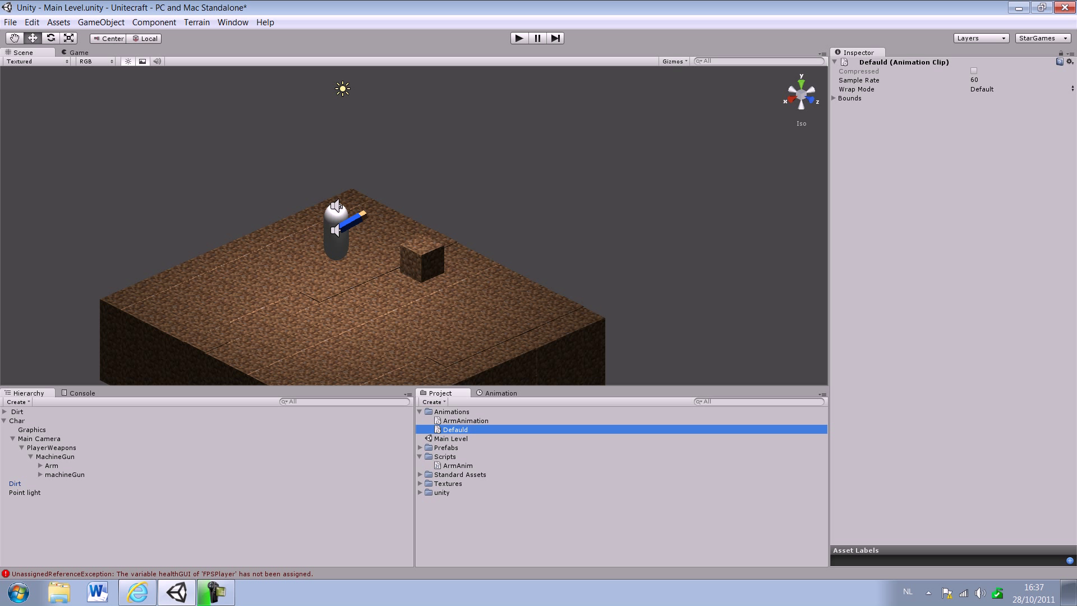
key("F2")
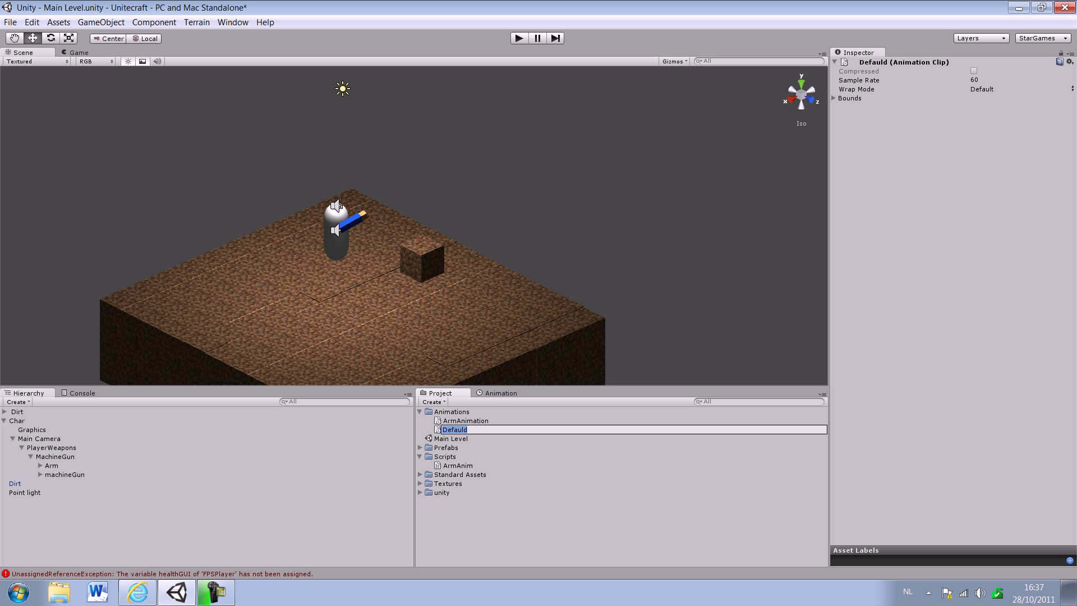
key("End")
key("BackSpace")
key("Return")
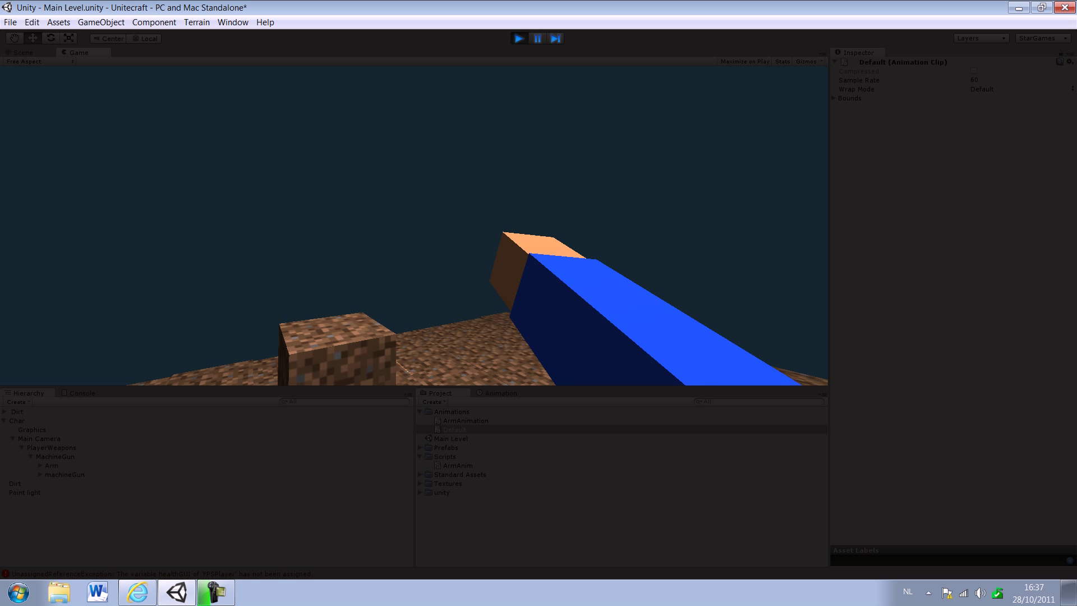
Stop play mode and select Arm in the Hierarchy to show its components.
key("ctrl+p")
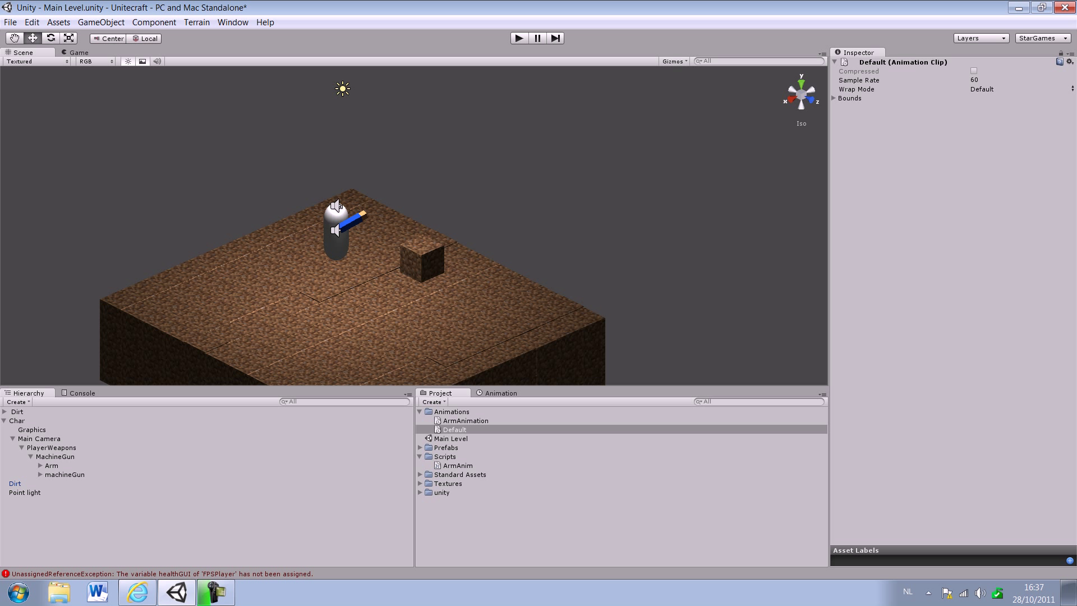
left_click(51, 465)
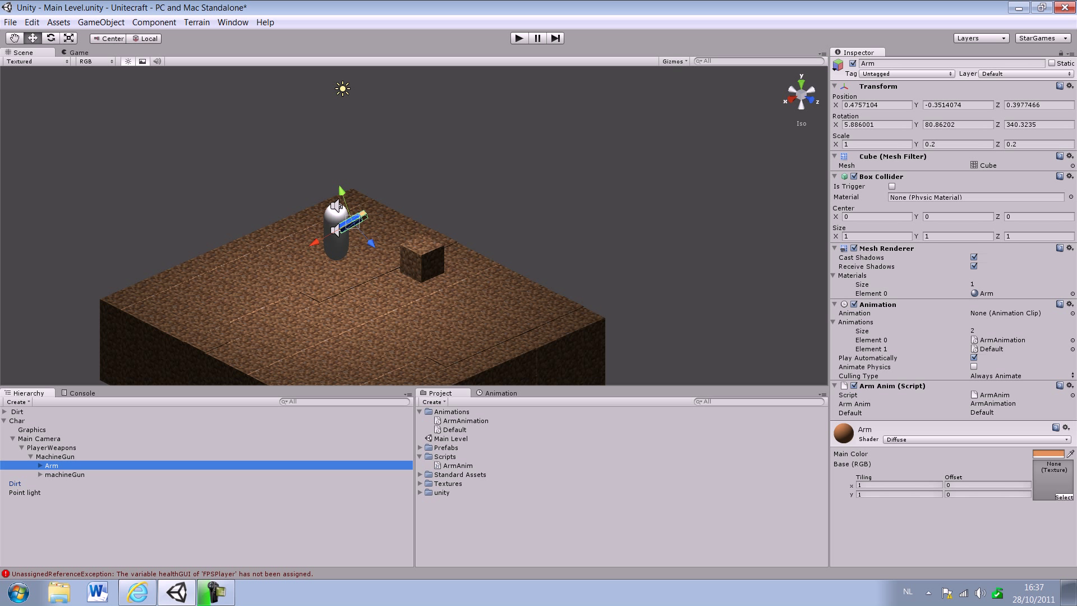
Locate the Default clip, then reselect Arm and view the ArmAnim script's source.
left_click(991, 348)
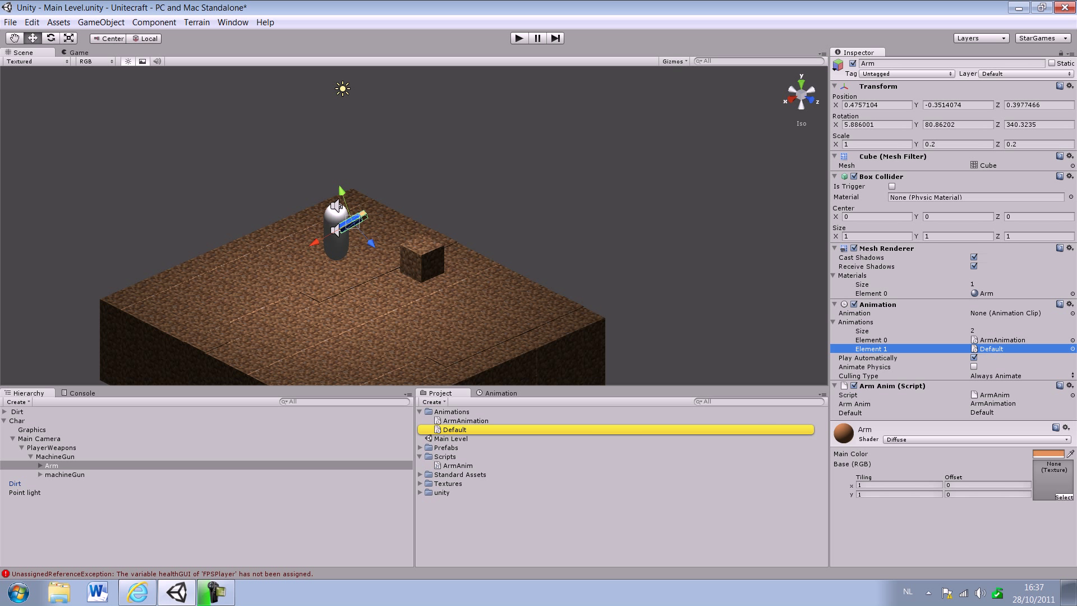
left_click(454, 430)
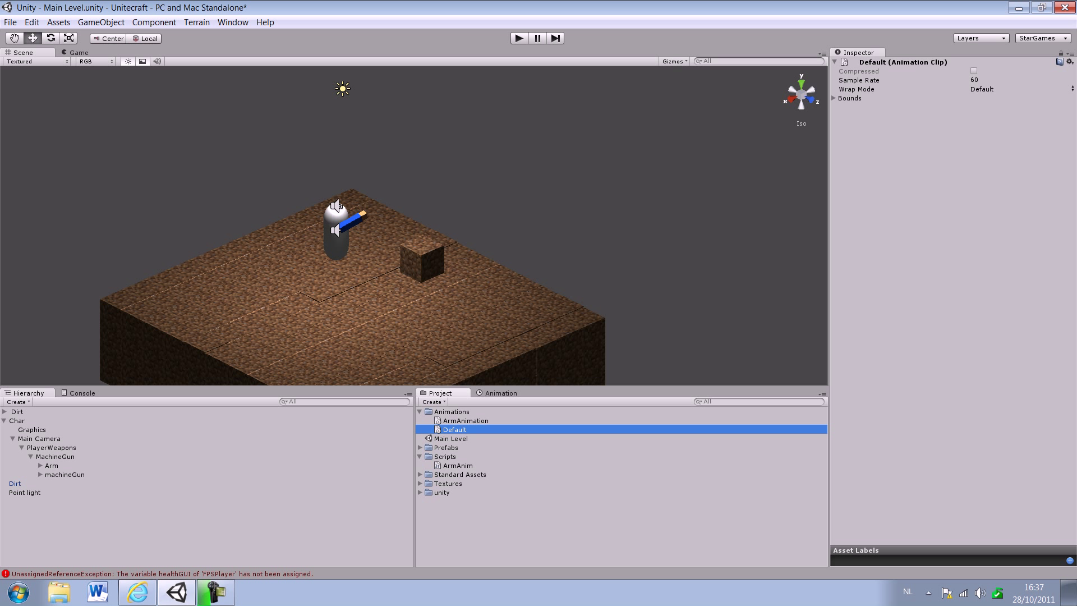
left_click(51, 465)
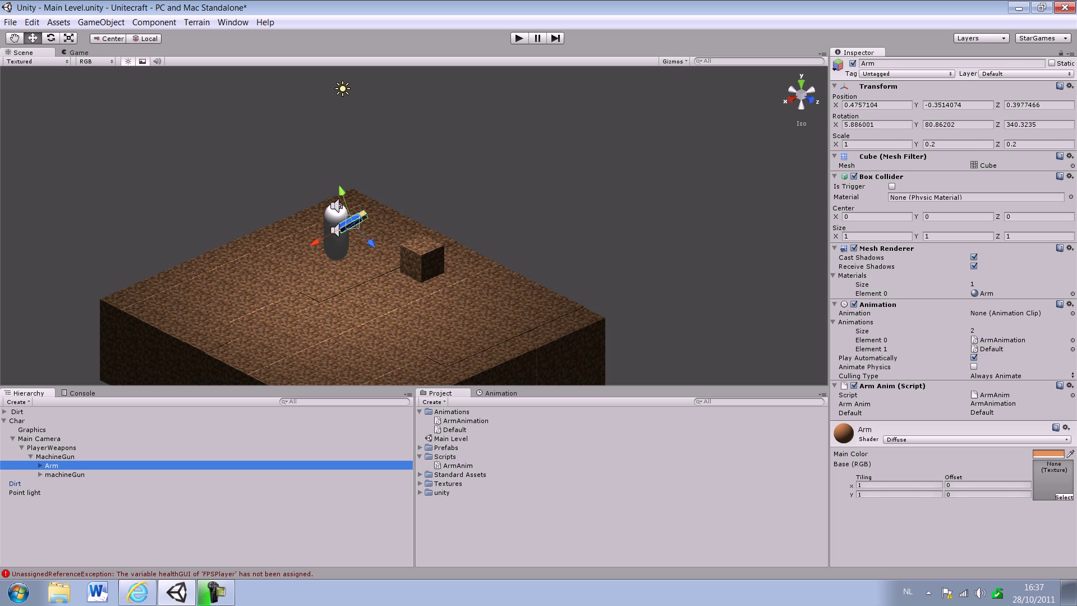
left_click(458, 465)
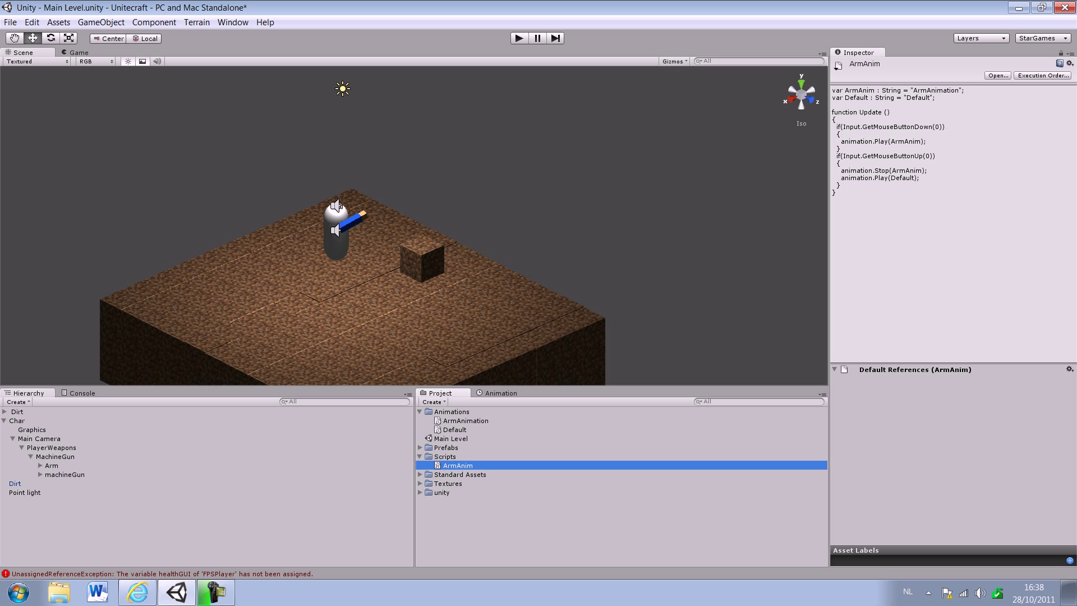
Reselect Arm and ping its Element 1 Default clip among the project assets.
left_click(51, 466)
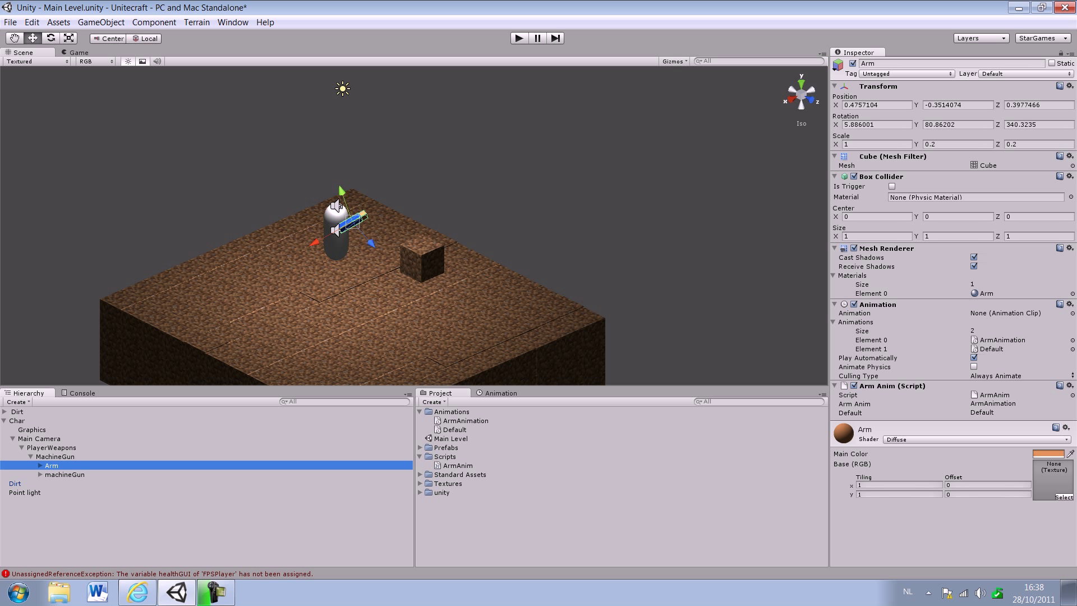
left_click(991, 348)
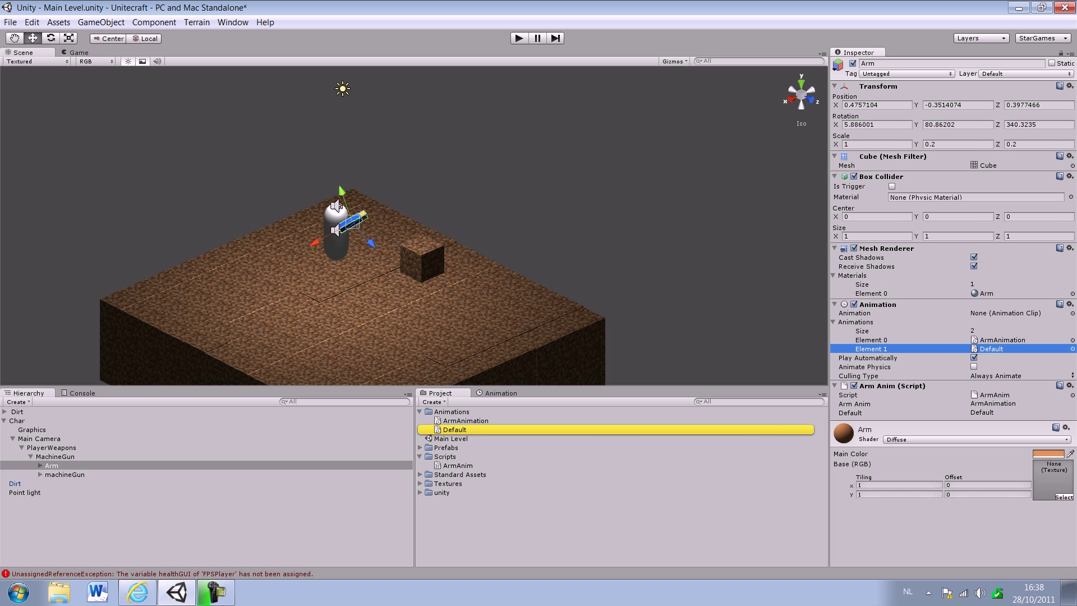
Switch the Animation editor to the Default clip and briefly preview it.
key("ctrl+6")
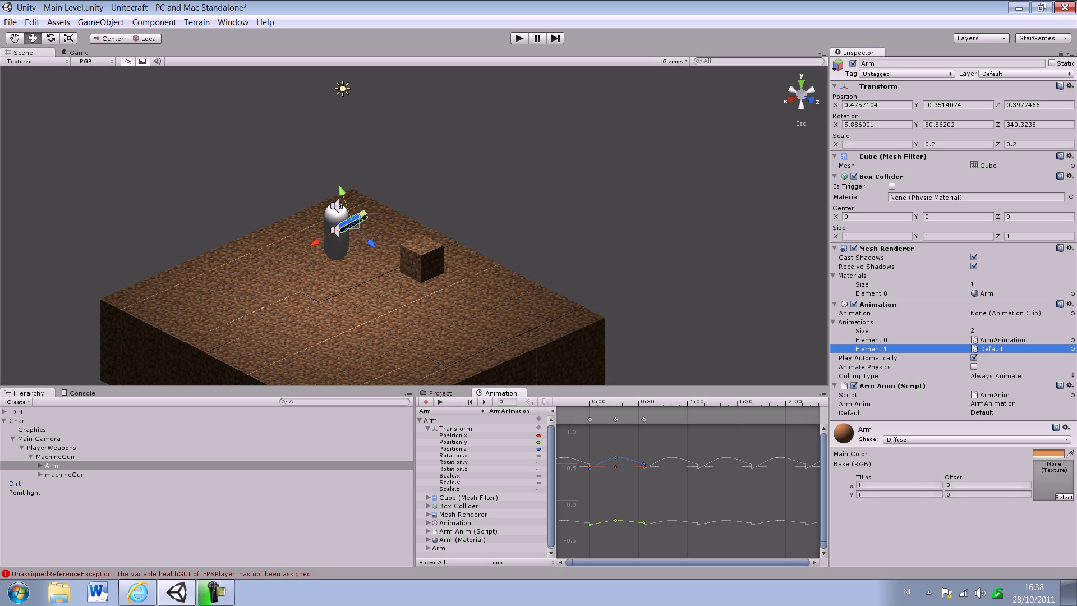
left_click(515, 410)
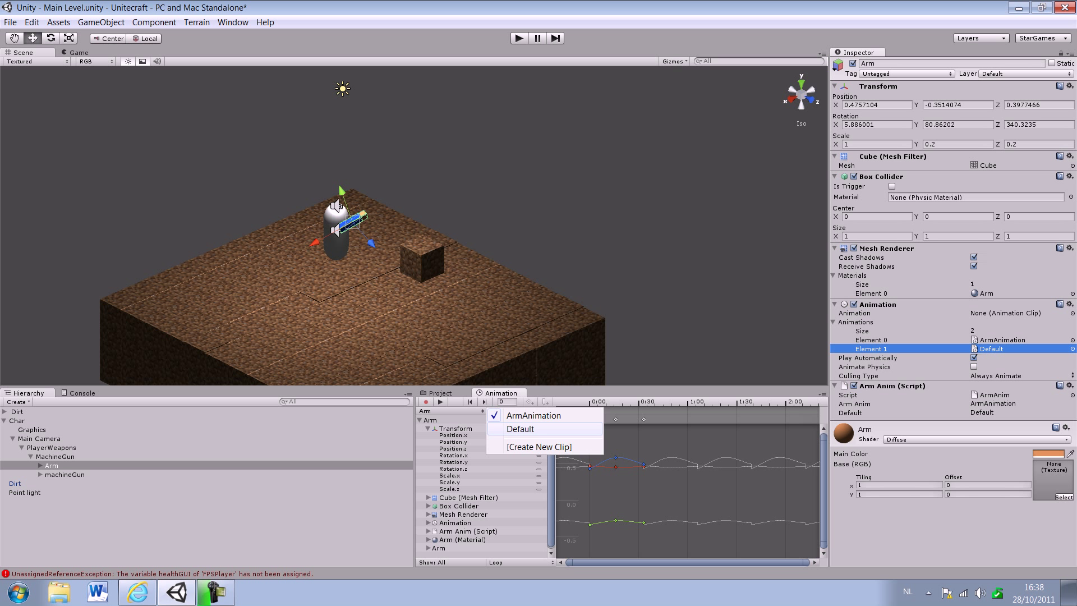
left_click(530, 428)
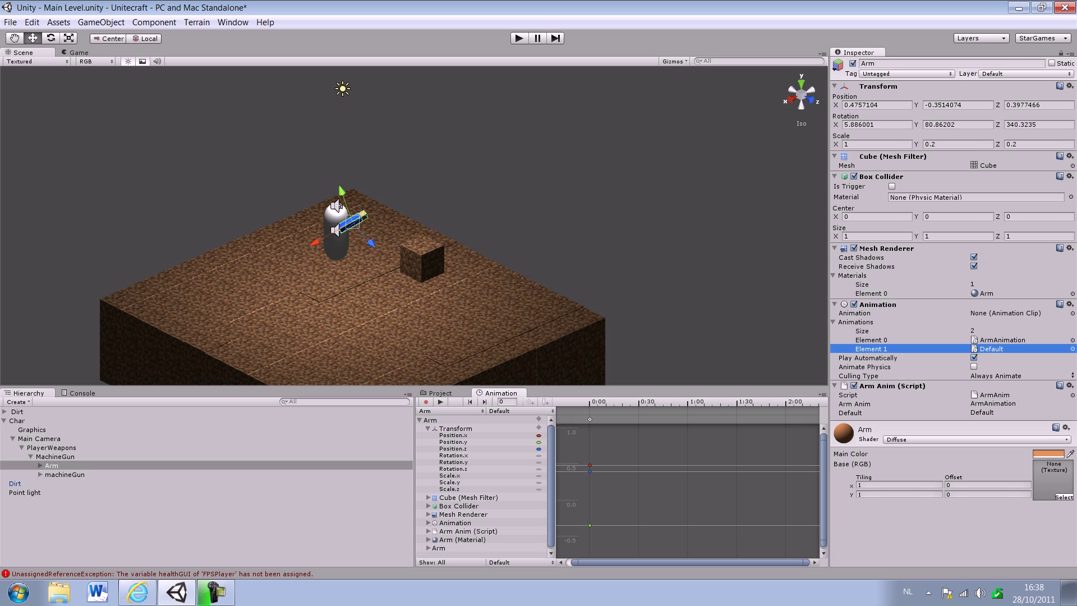
left_click(439, 401)
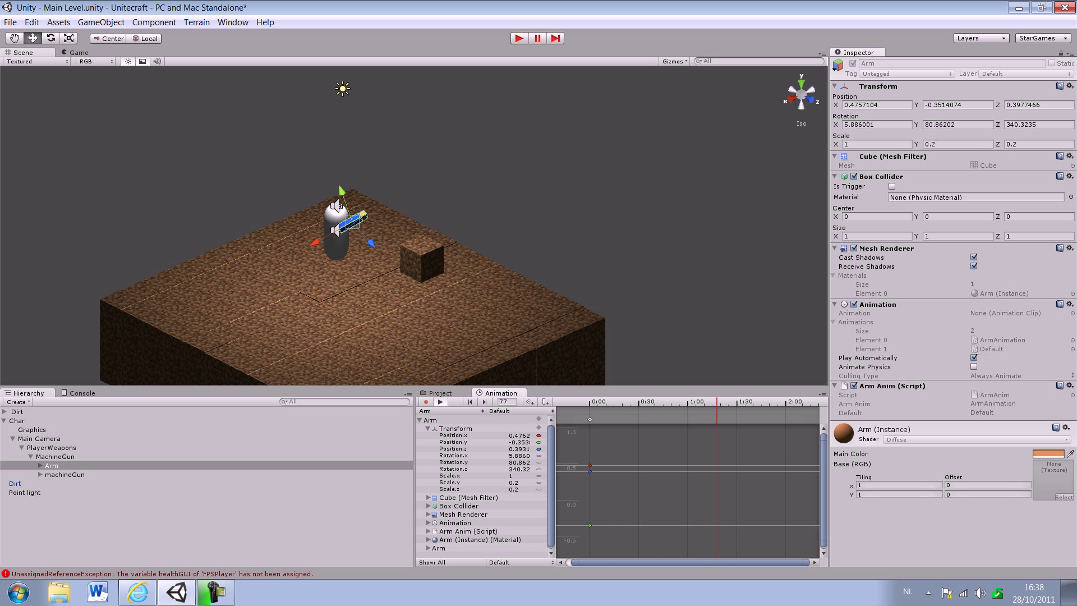
left_click(440, 402)
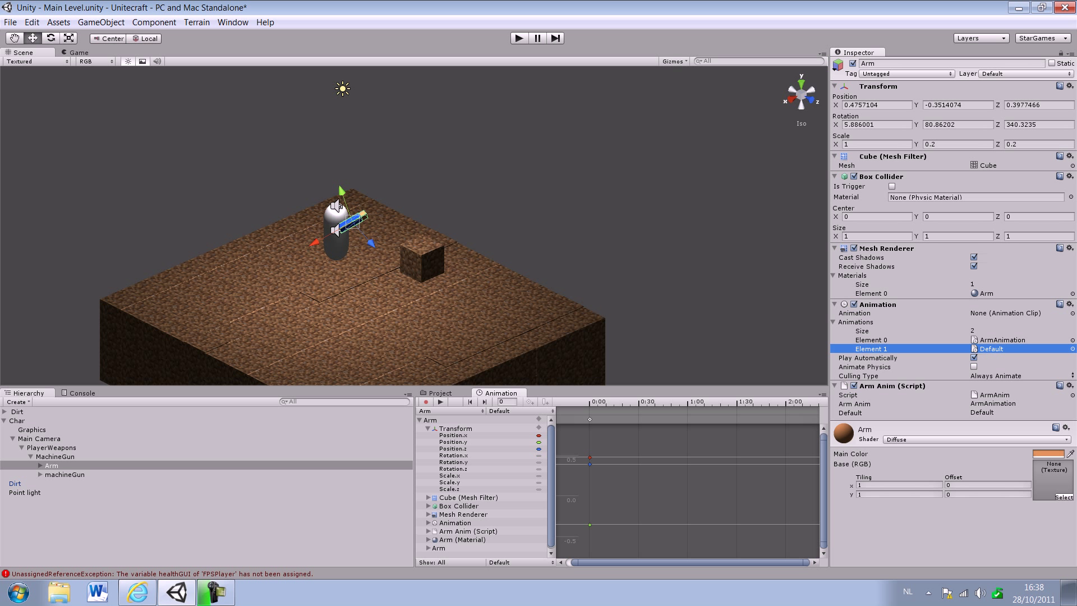
Record keyframes on Default's first frames, then dig dirt blocks in play mode.
left_click(439, 401)
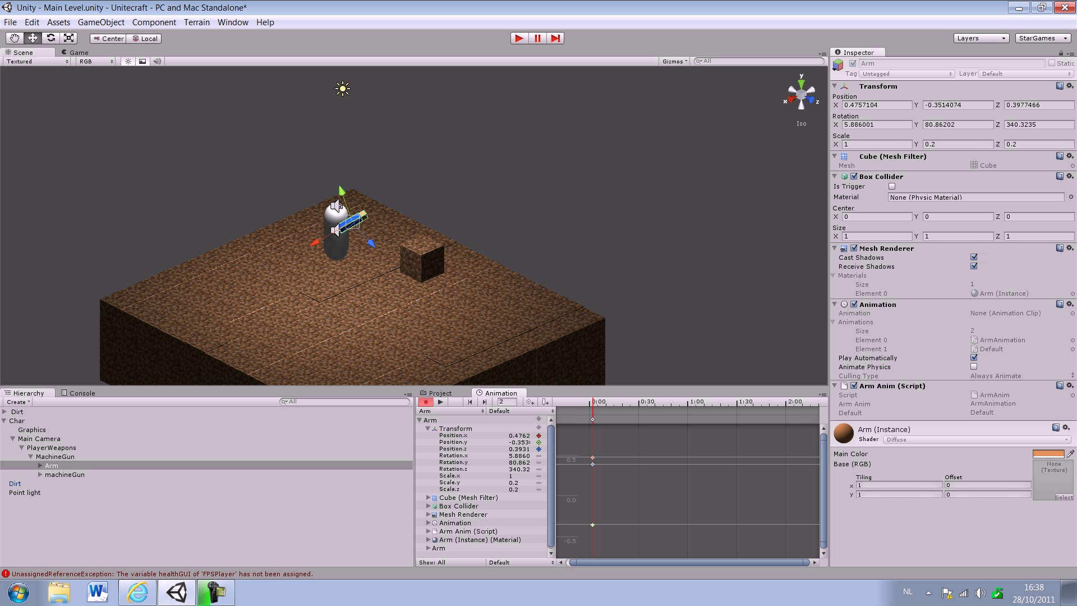
left_click_drag(610, 402, 440, 405)
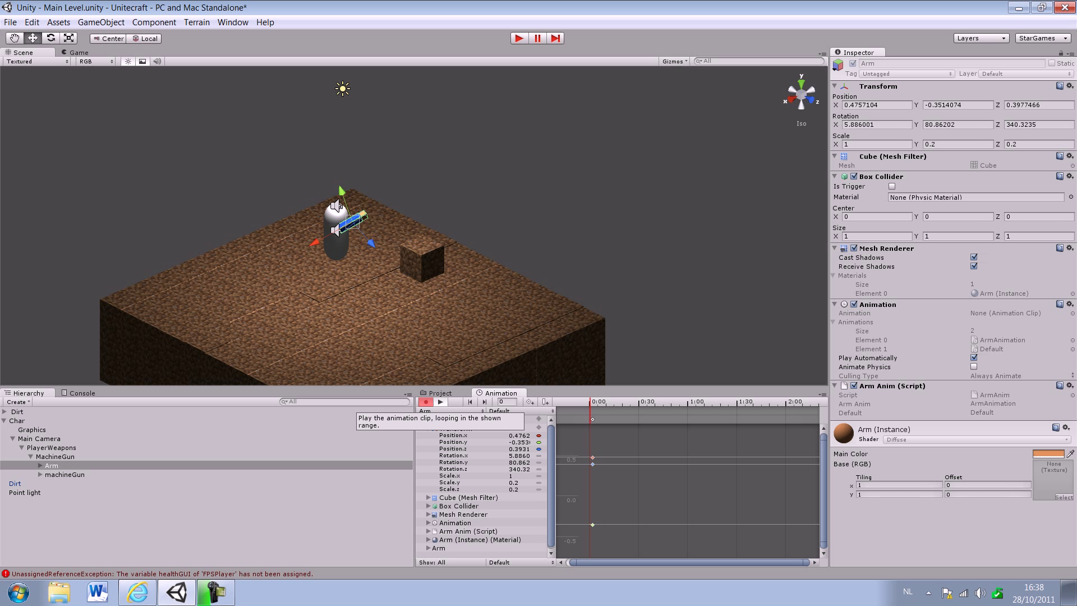
key("period")
key("period")
left_click(426, 402)
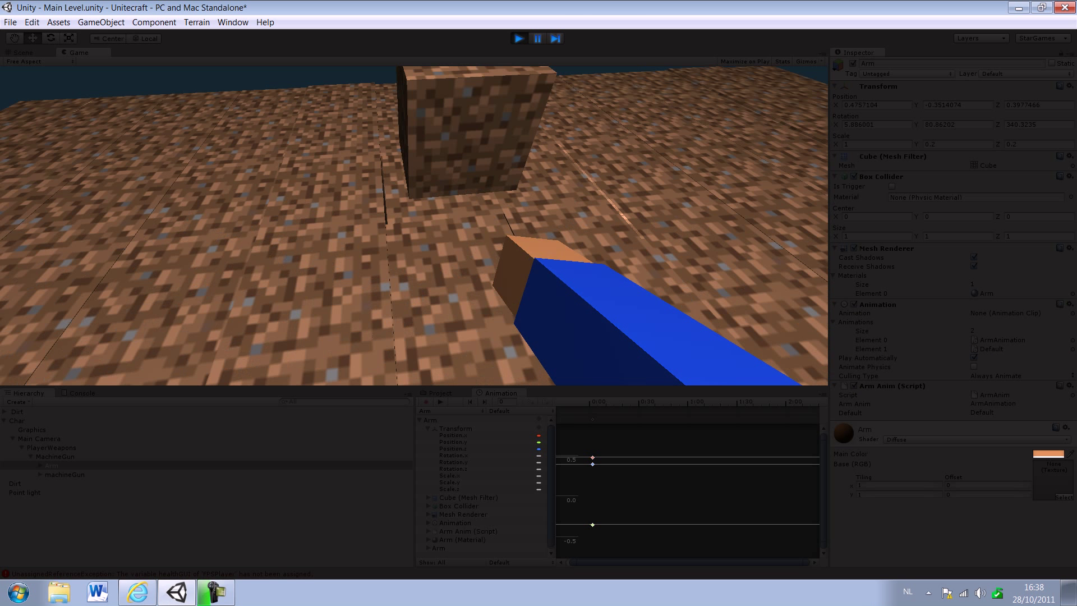
left_click(413, 226)
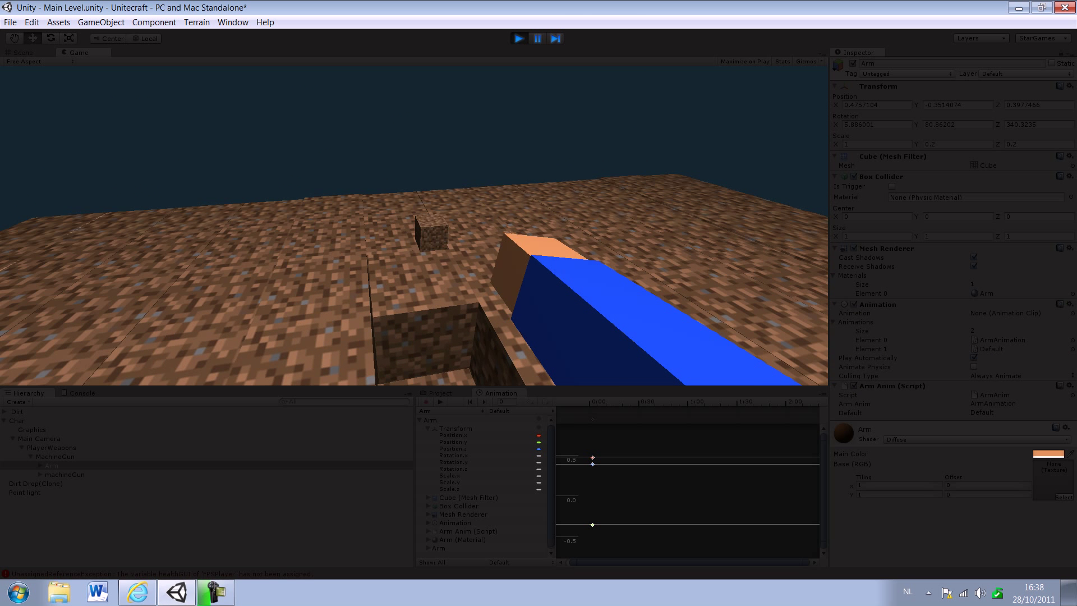
left_click(414, 226)
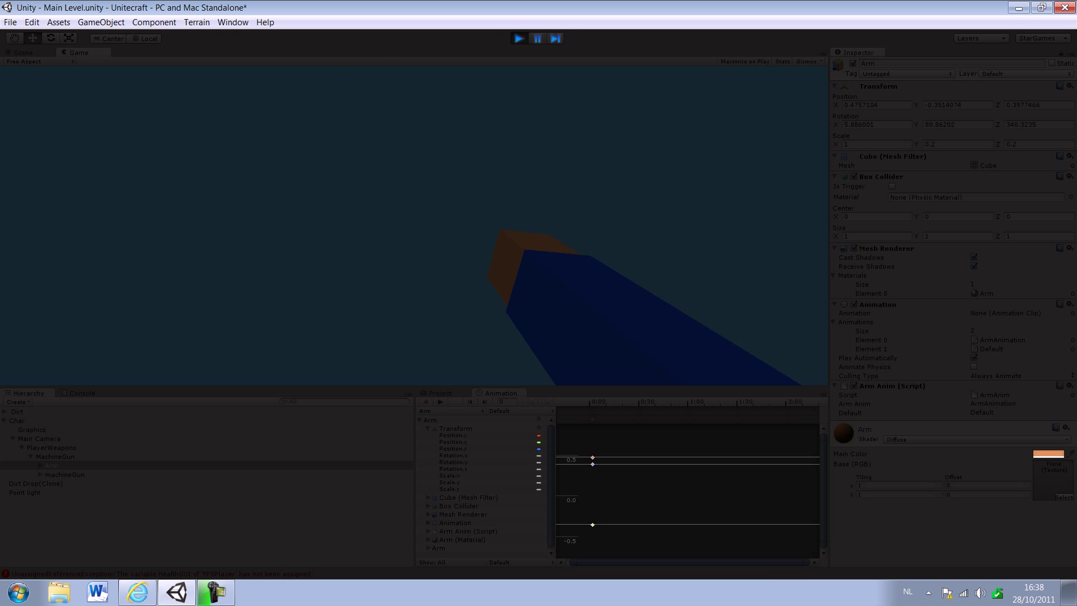
Stop play, collapse the Animations folder, and resume recording keyframes on Default.
key("ctrl+p")
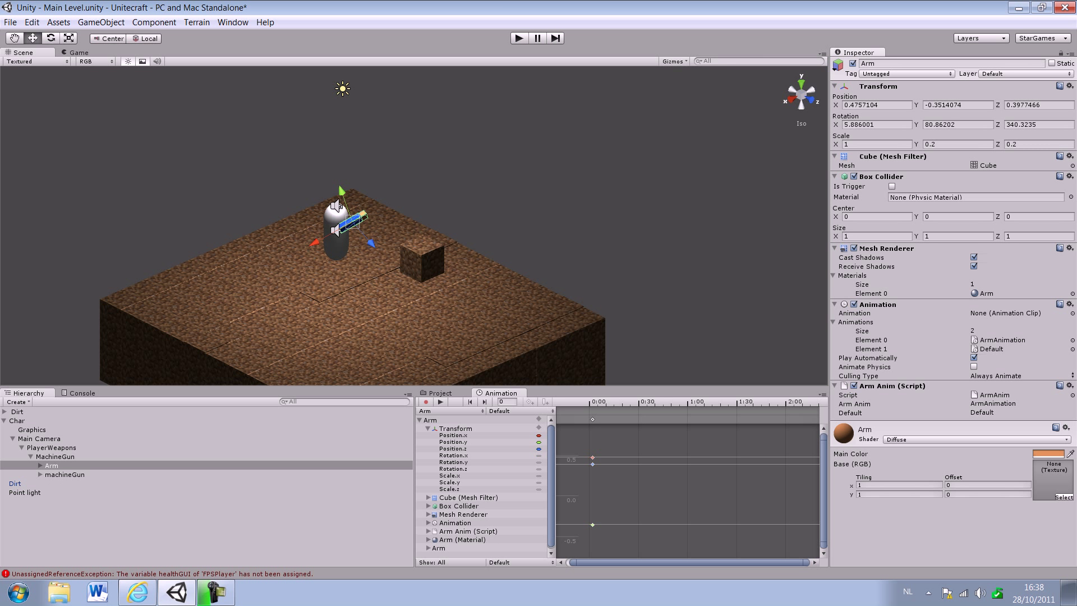
key("ctrl+5")
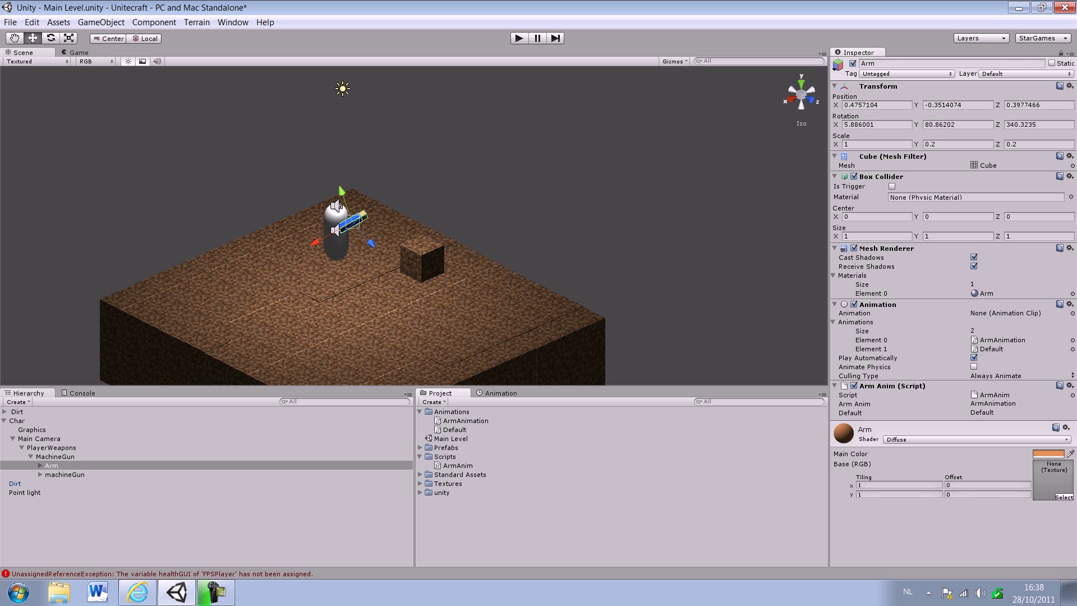
left_click(420, 412)
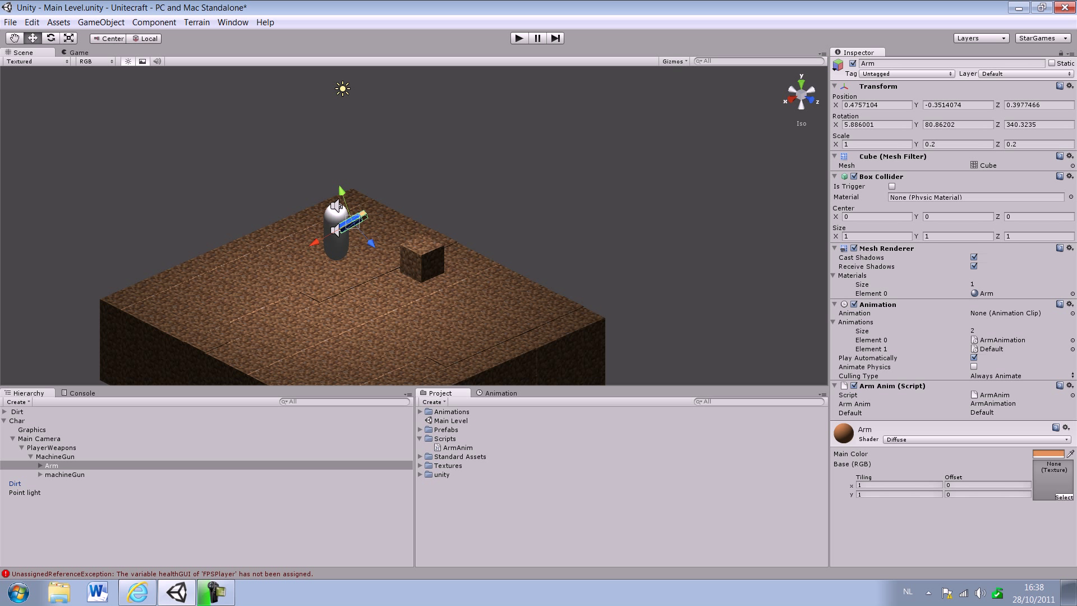
key("ctrl+6")
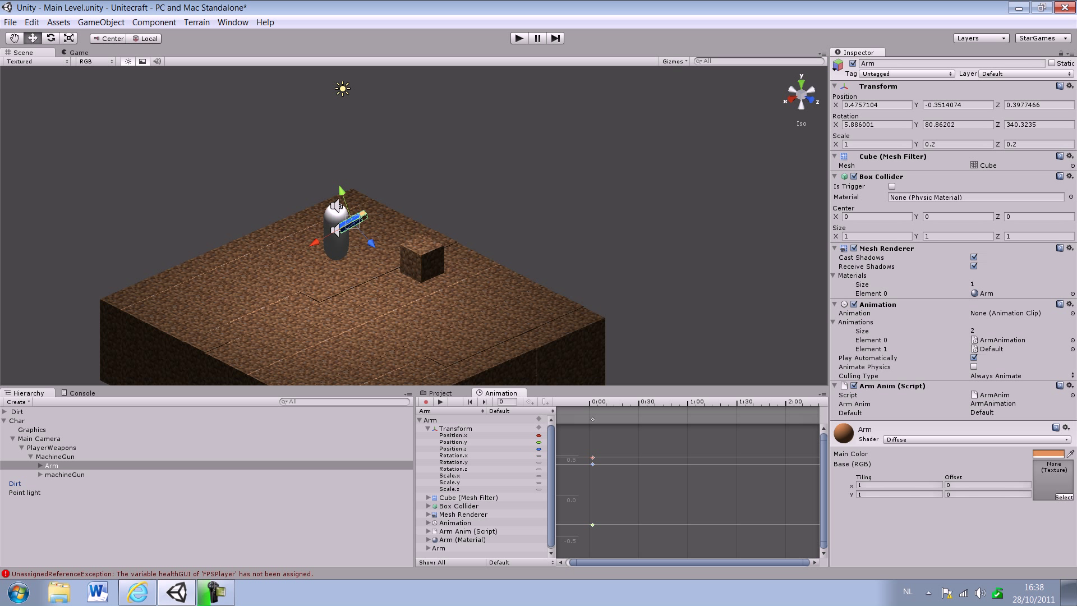
left_click(426, 401)
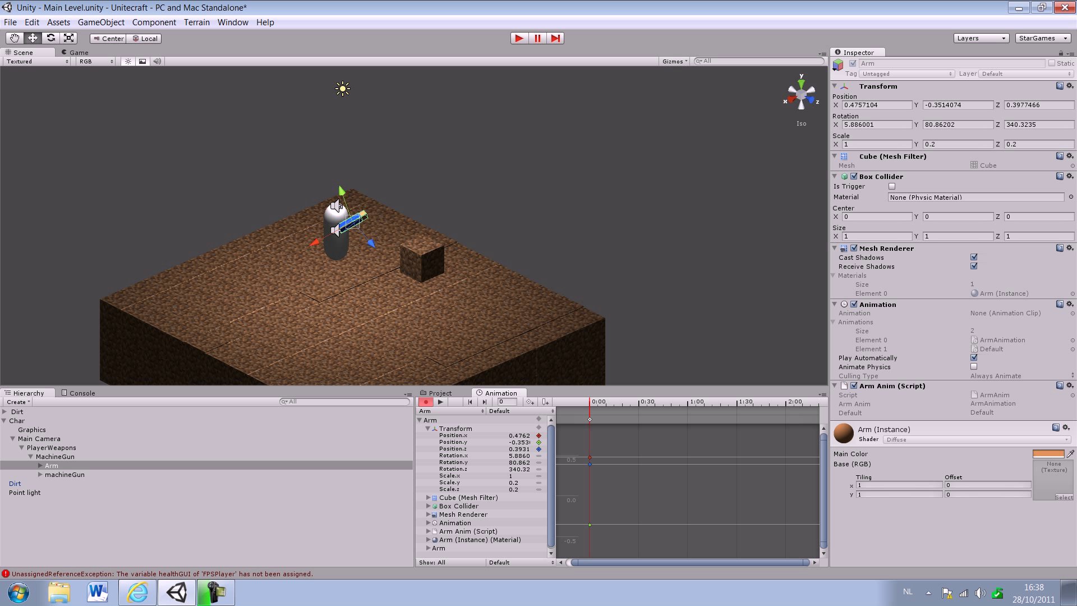
Key a slightly shifted Arm position at 4:00 in the Default clip, stop recording, and enter play mode.
left_click(596, 403)
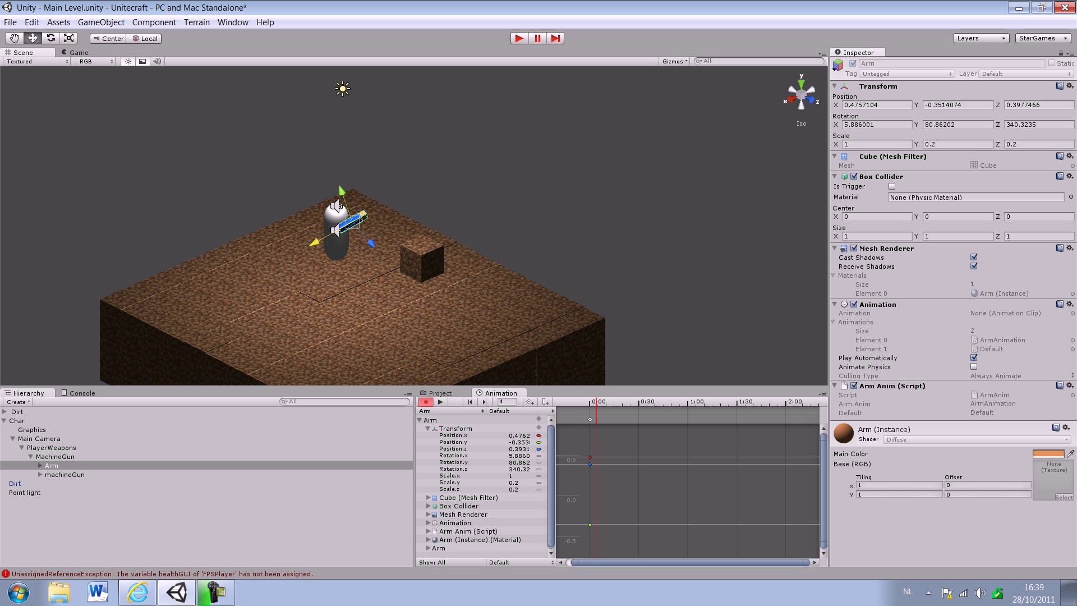
left_click_drag(314, 242, 313, 242)
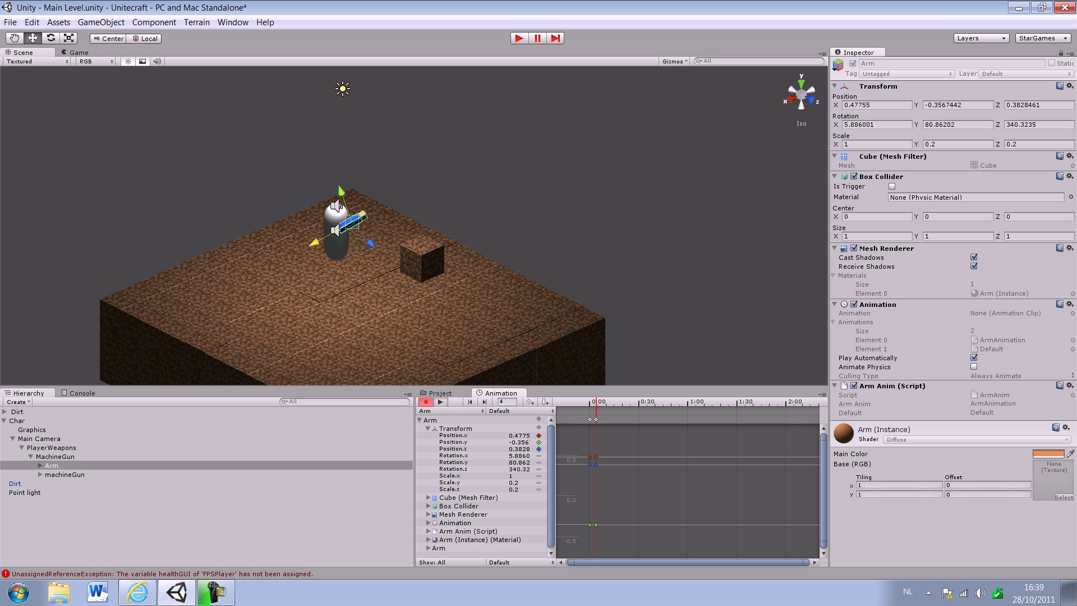
left_click(440, 402)
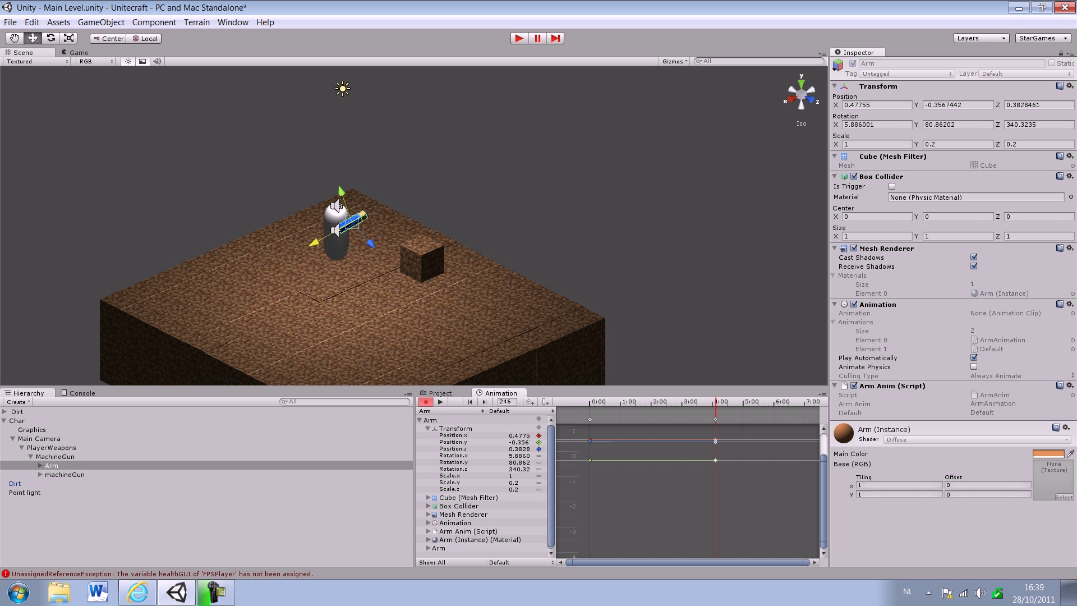
left_click(425, 401)
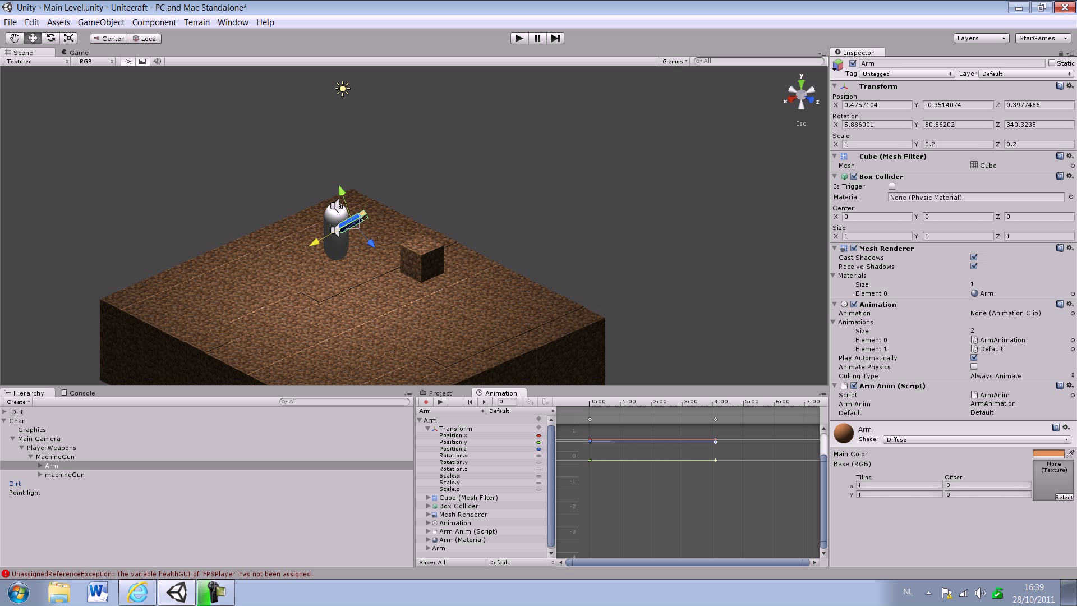
key("ctrl+p")
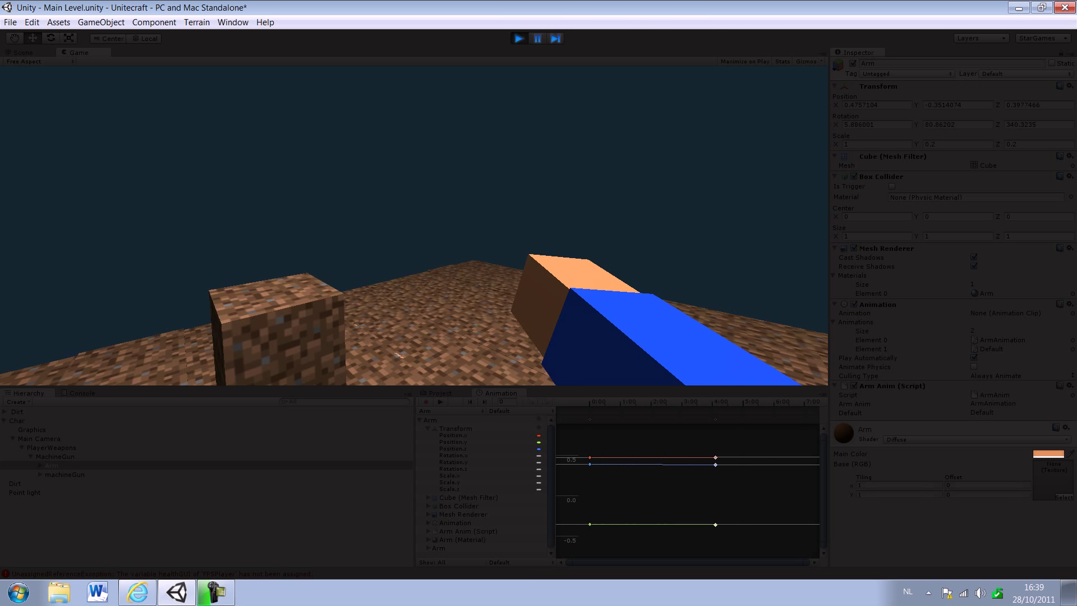
Dig a pit into the dirt platform, spawning a Dirt Drop clone, then exit play mode.
left_click(414, 226)
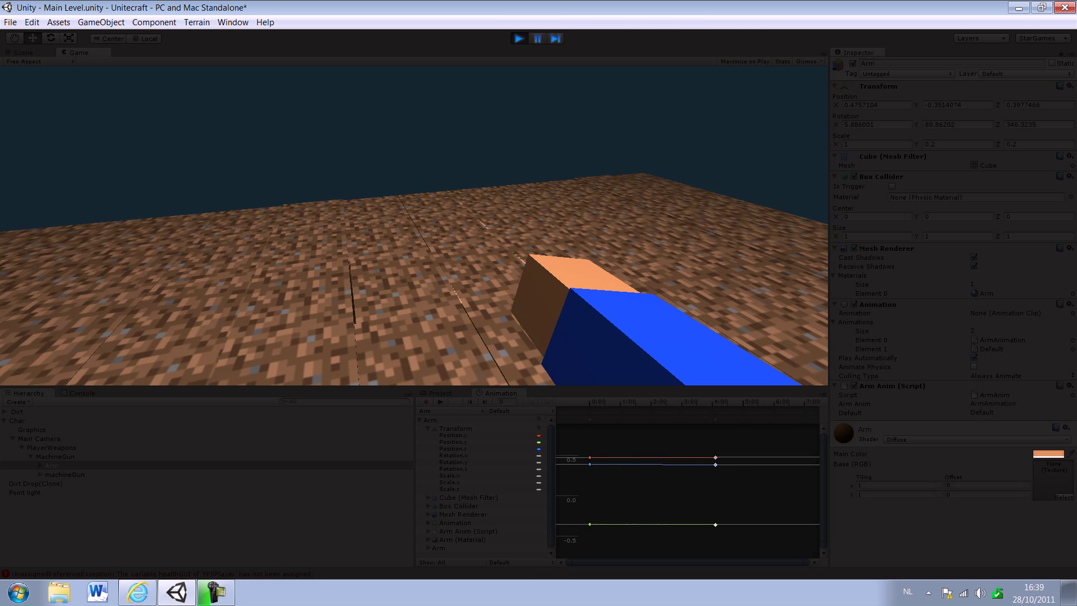
left_click(415, 226)
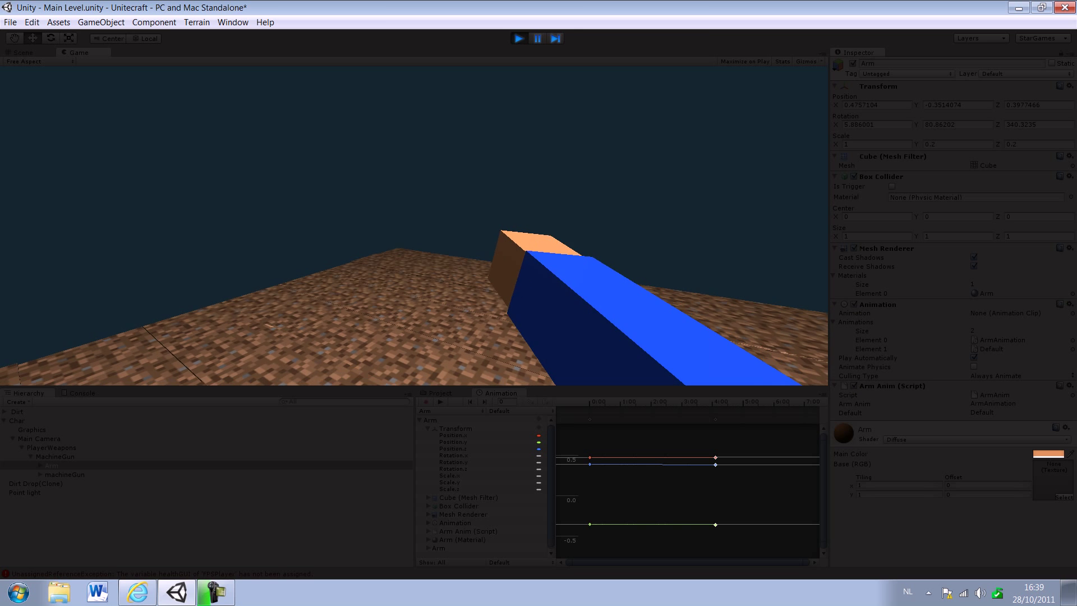
left_click(414, 226)
left_click(414, 226)
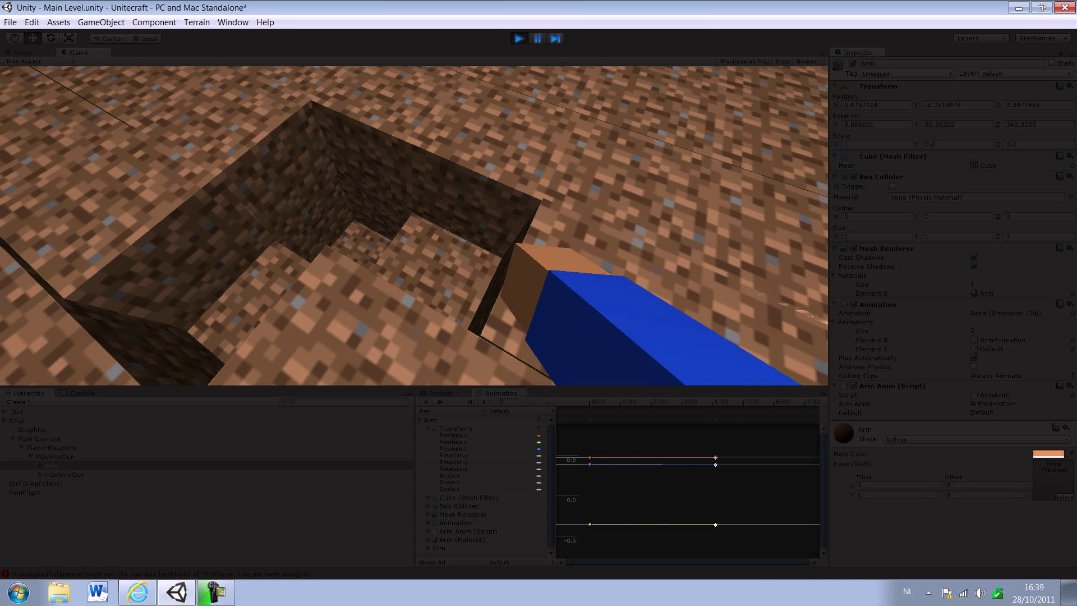
key("ctrl+p")
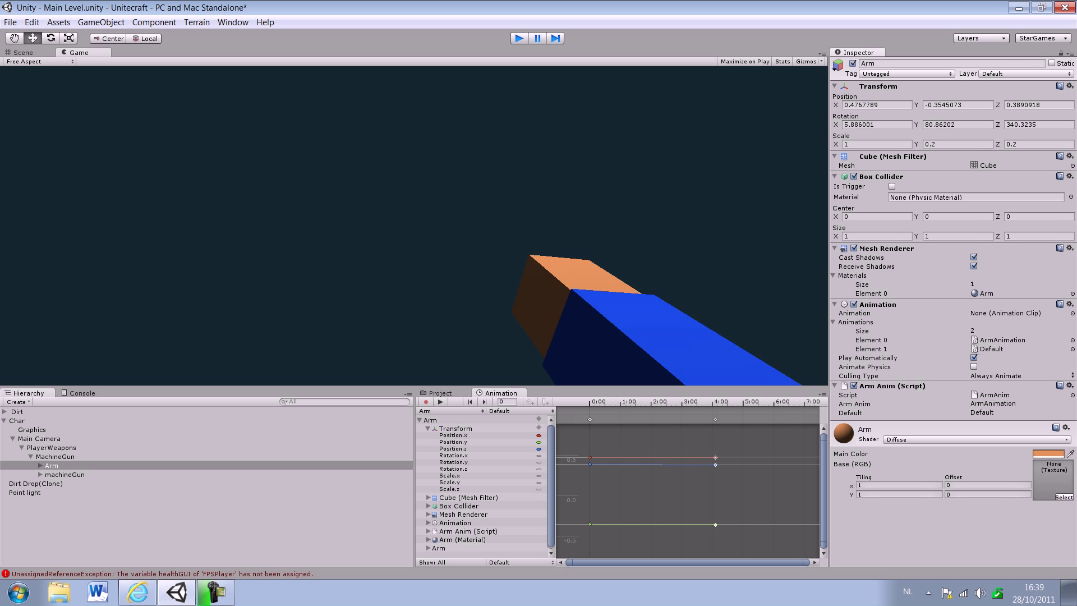